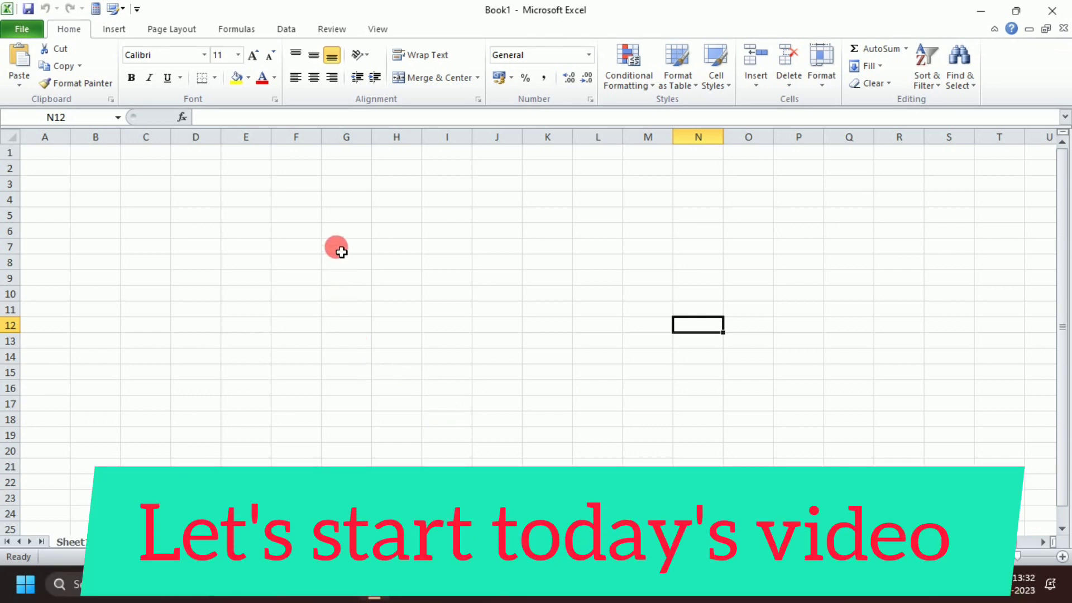
# Hyperlink cell J9 to 1443690286.jpg in the Desktop Logo folder.
pyautogui.click(114, 28)
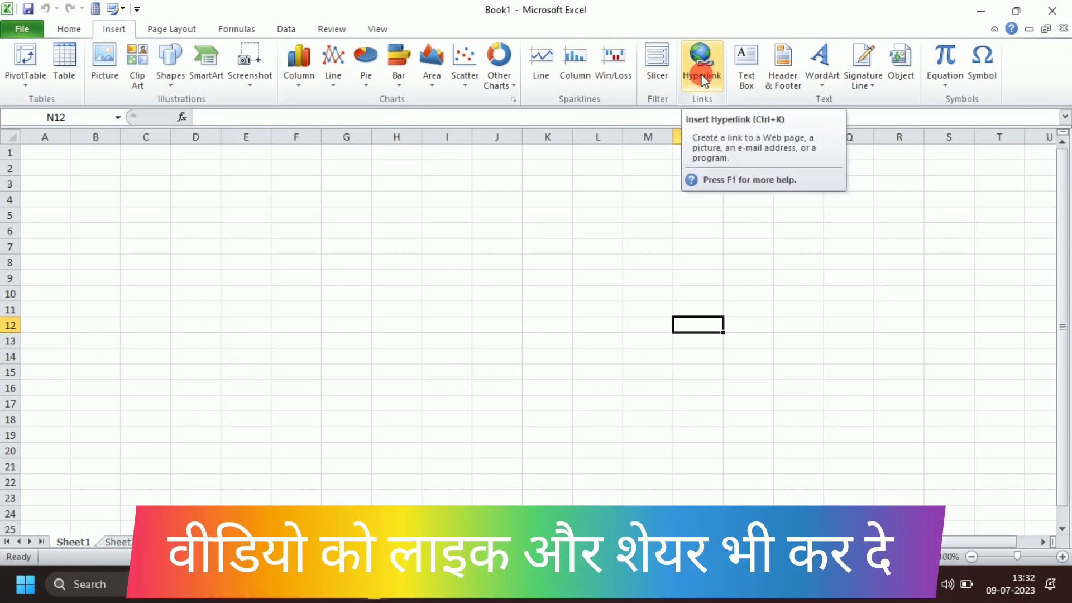
pyautogui.click(505, 278)
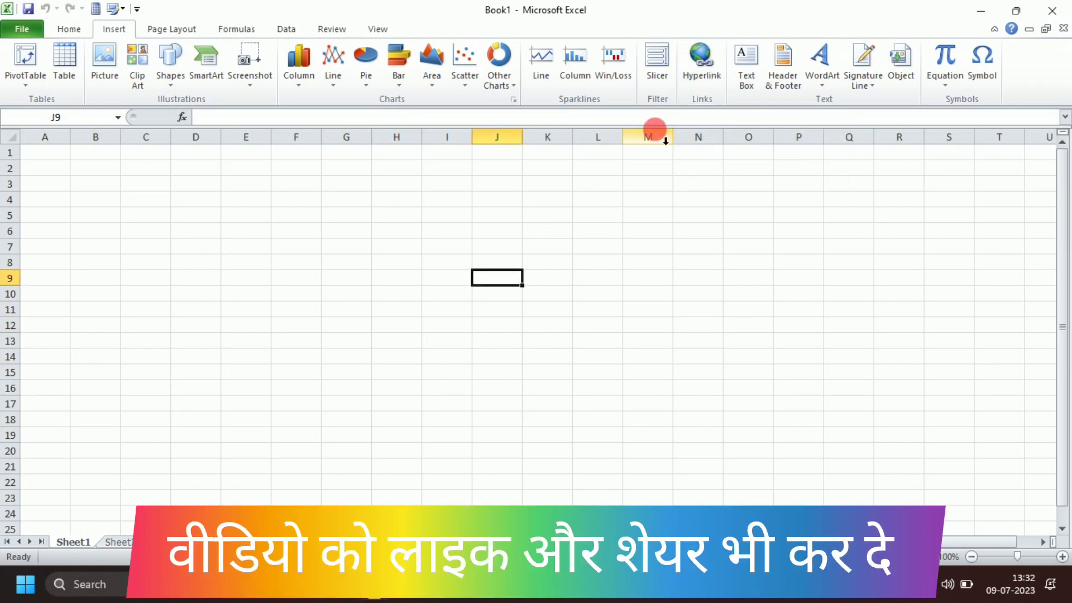
pyautogui.click(700, 69)
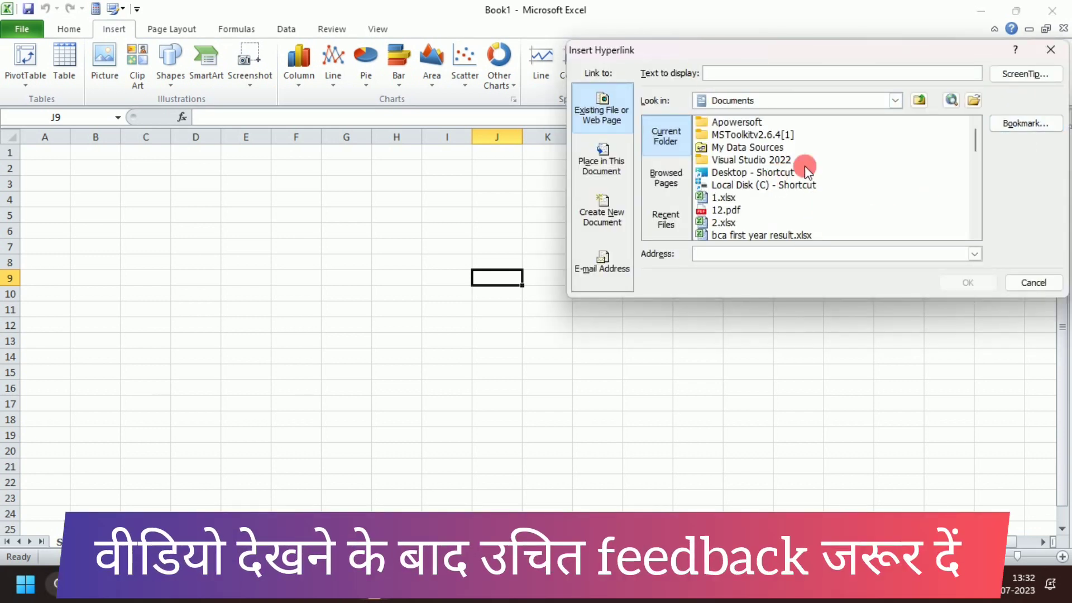
pyautogui.moveTo(977, 140)
pyautogui.mouseDown()
pyautogui.moveTo(978, 237)
pyautogui.moveTo(974, 146)
pyautogui.moveTo(969, 242)
pyautogui.mouseUp()
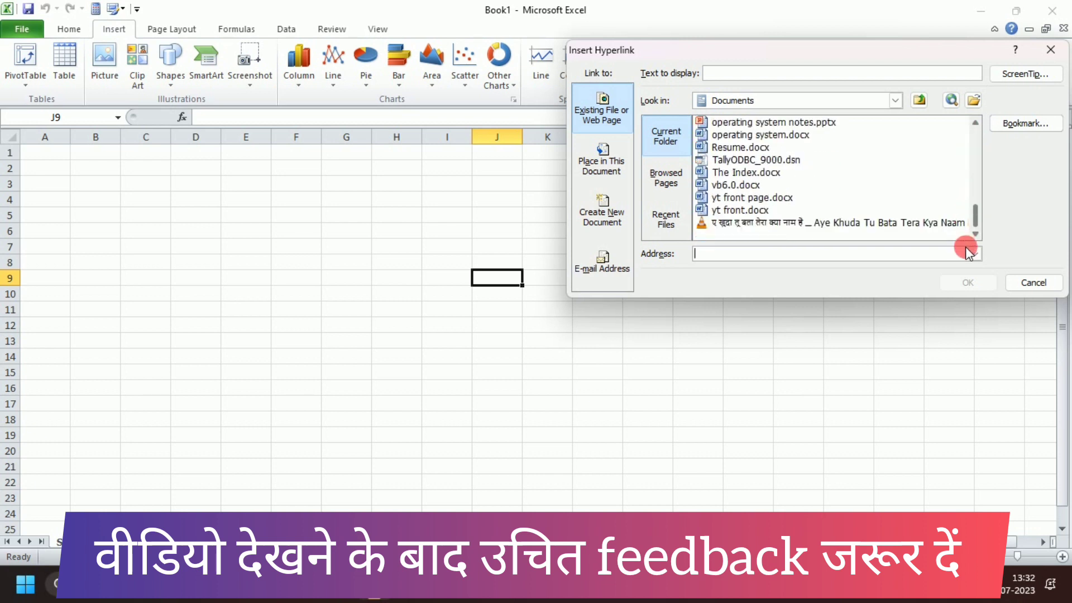
pyautogui.click(896, 101)
pyautogui.scroll(-1, 778, 184)
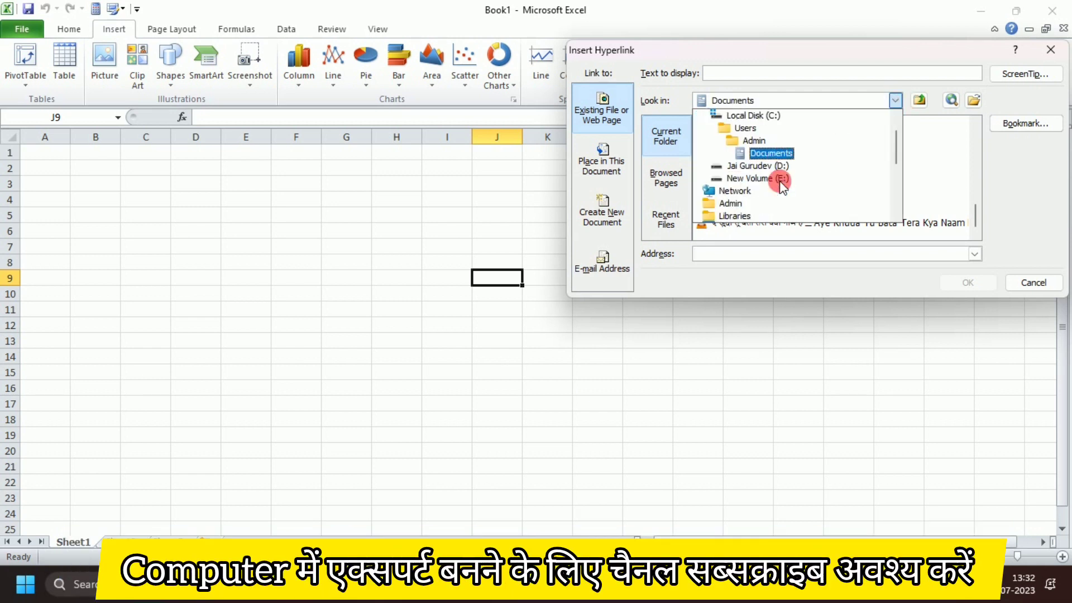
pyautogui.scroll(-2, 779, 183)
pyautogui.scroll(-2, 780, 186)
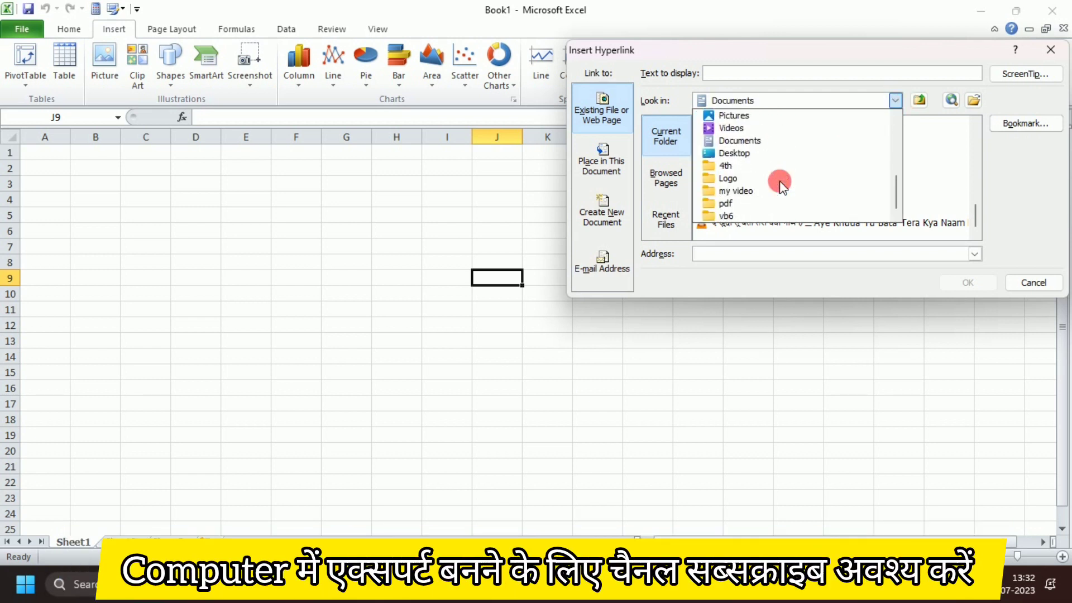
pyautogui.scroll(1, 780, 186)
pyautogui.scroll(2, 781, 186)
pyautogui.scroll(-1, 781, 186)
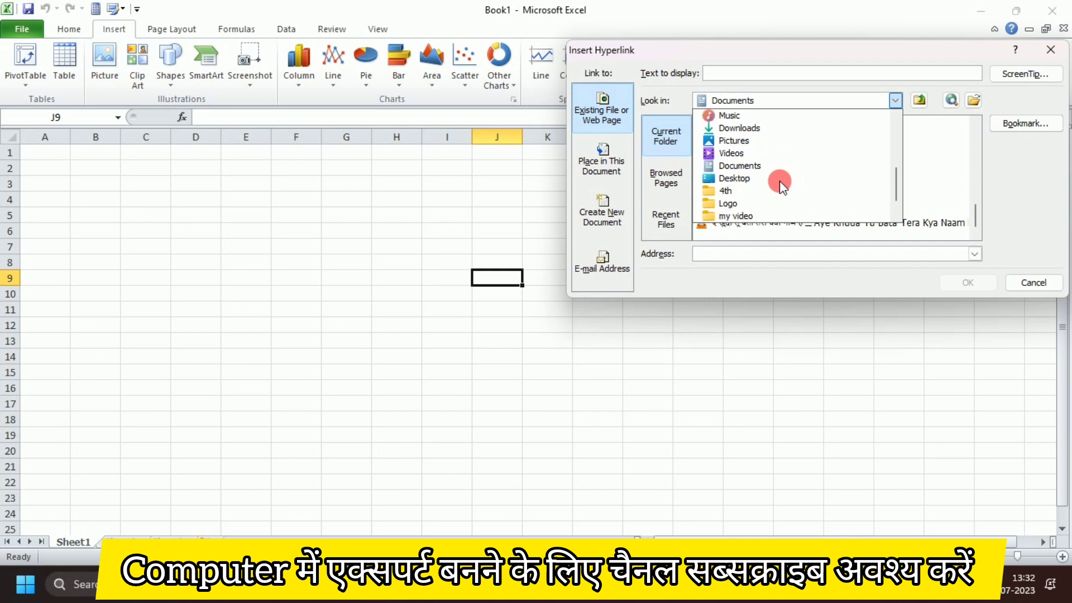
pyautogui.scroll(-2, 780, 186)
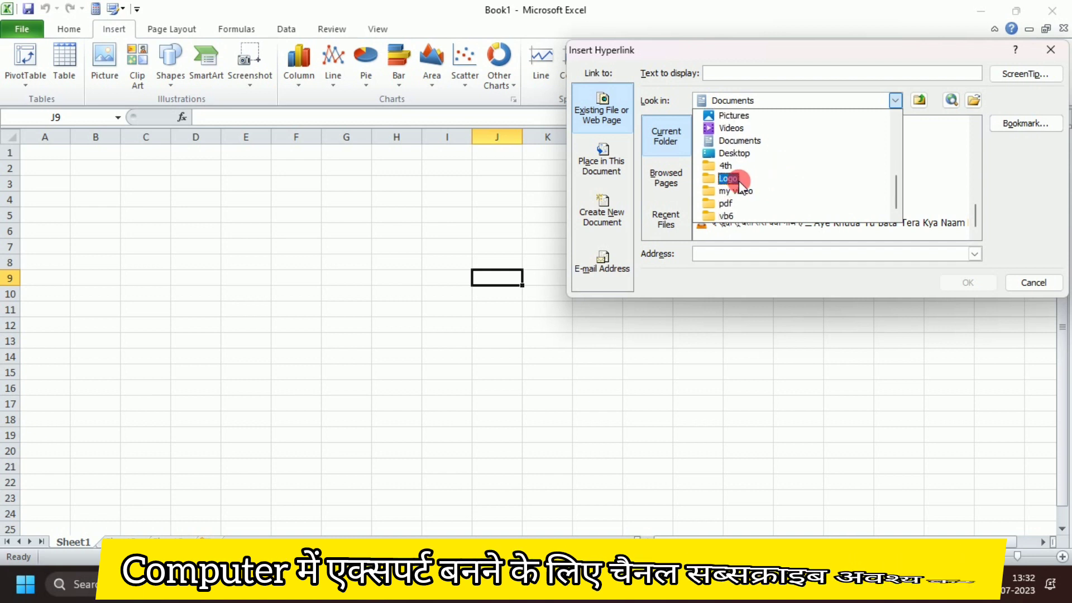
pyautogui.click(737, 180)
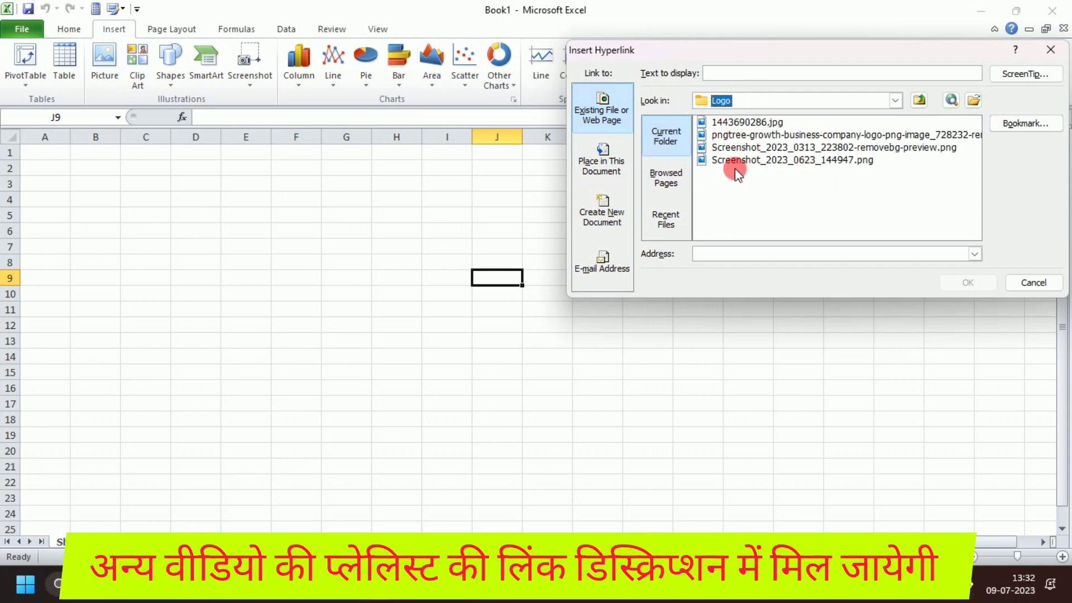
pyautogui.click(742, 122)
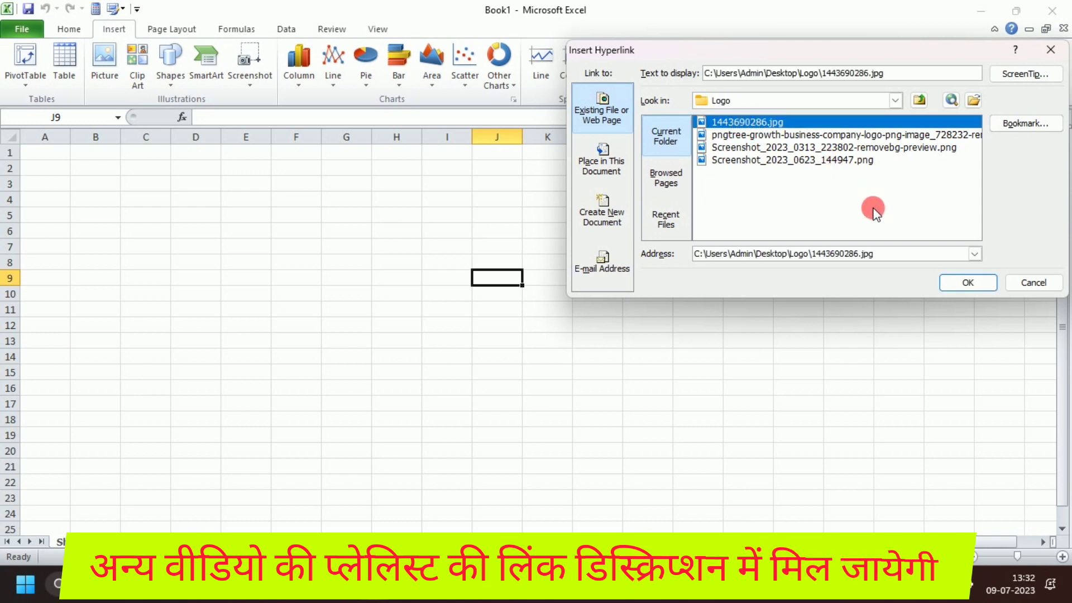
pyautogui.click(975, 283)
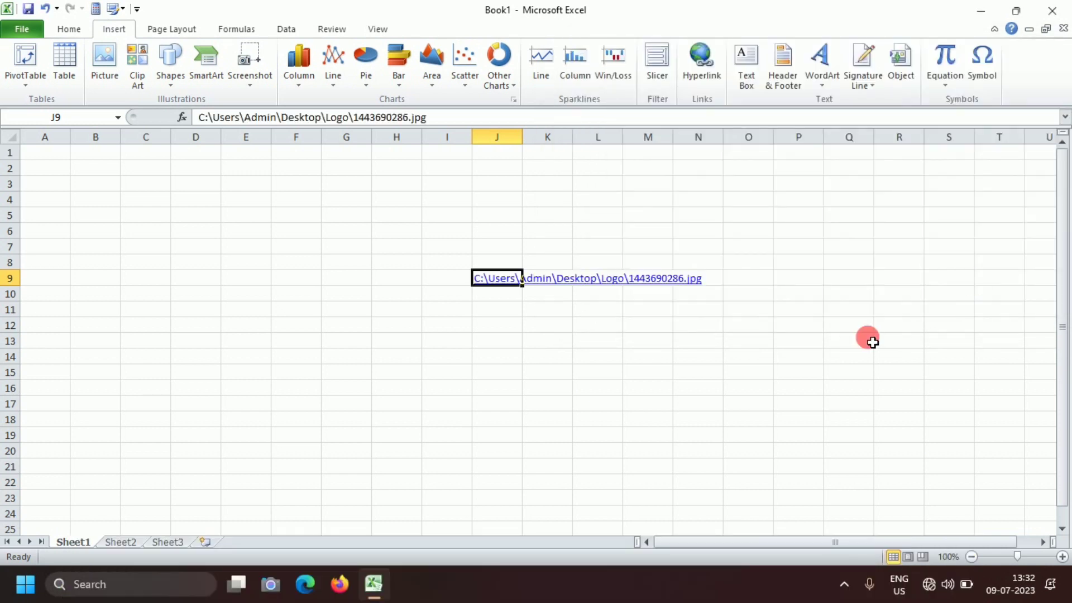
# Follow the J9 link, allowing it to open past the security warning.
pyautogui.click(479, 323)
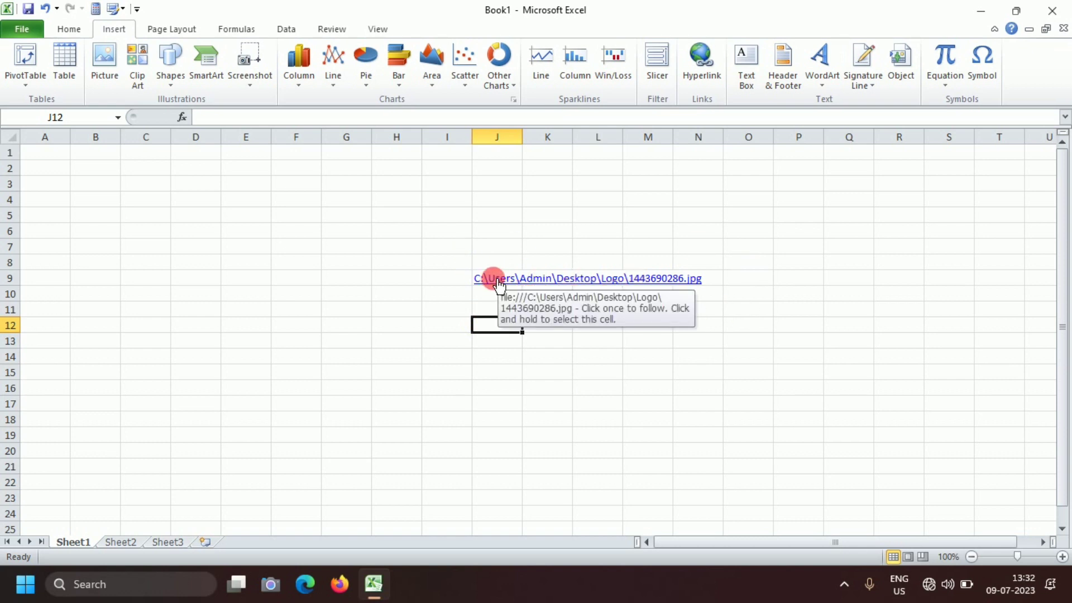
pyautogui.click(499, 282)
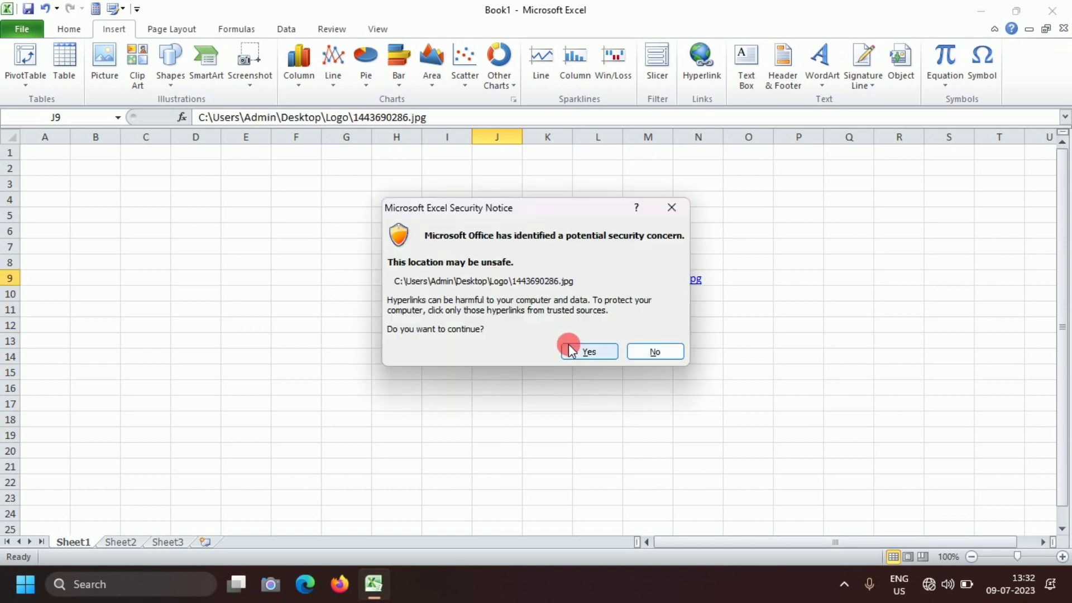
pyautogui.click(588, 352)
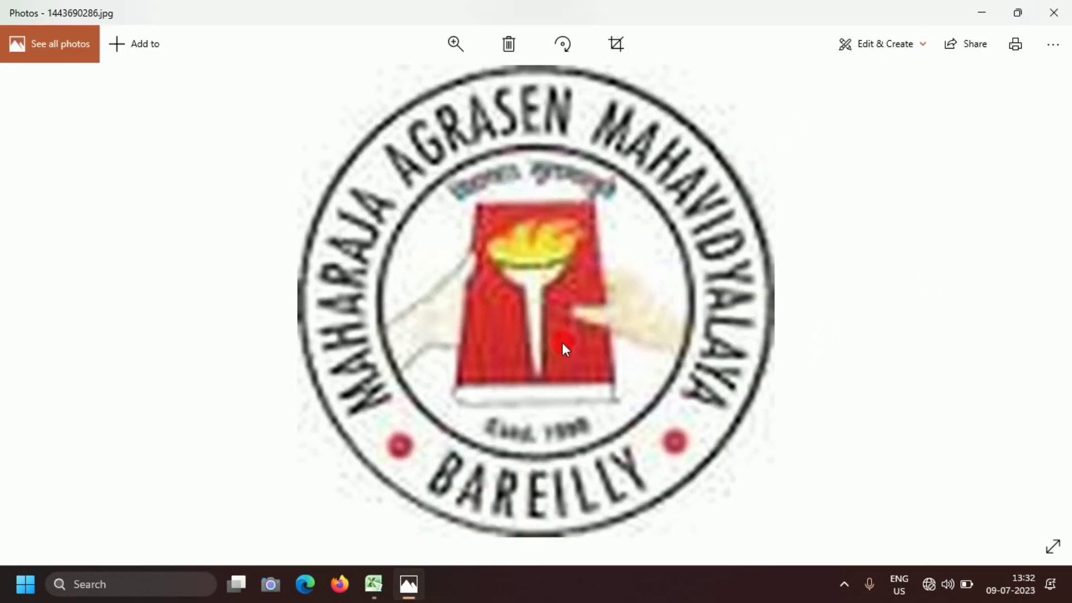
# Close Photos and link J13 to the Ae Mere Dost Laut Ke Aaja video in D:\HD Bollywood Songs.
pyautogui.click(1053, 12)
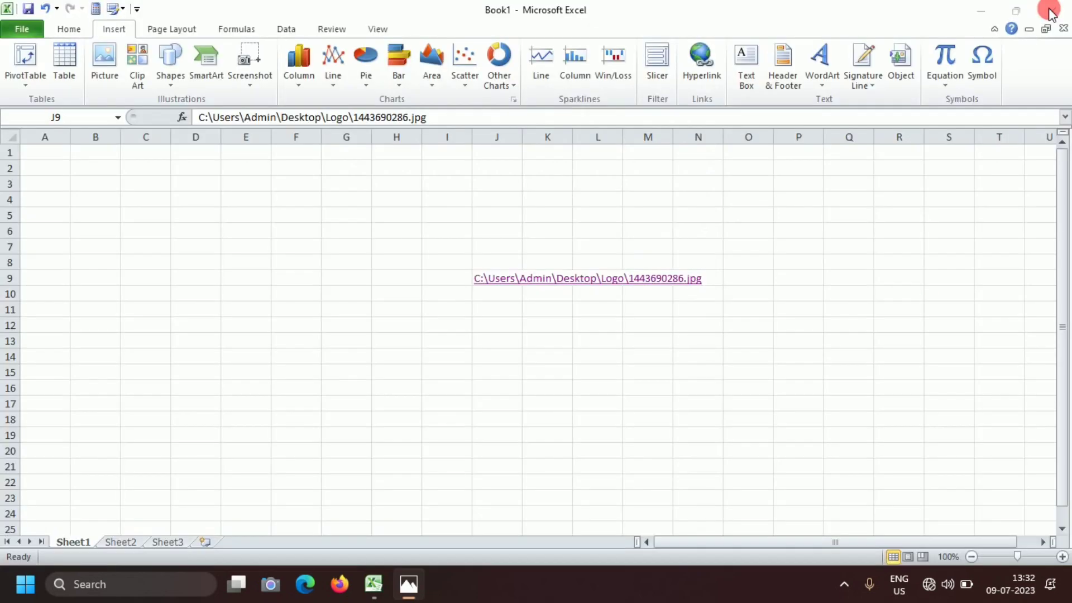
pyautogui.click(506, 342)
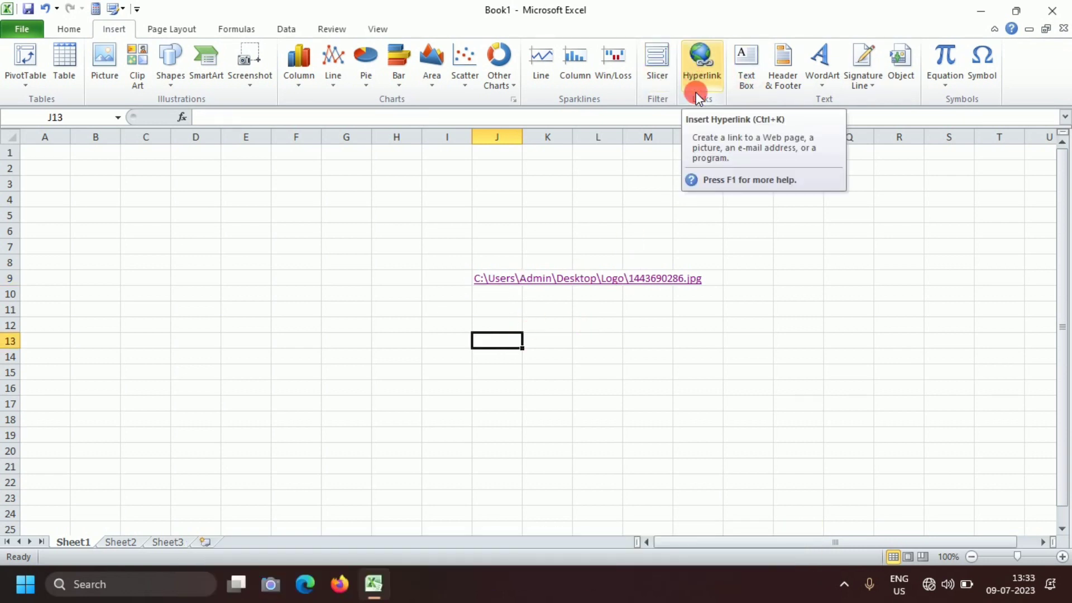
pyautogui.click(696, 87)
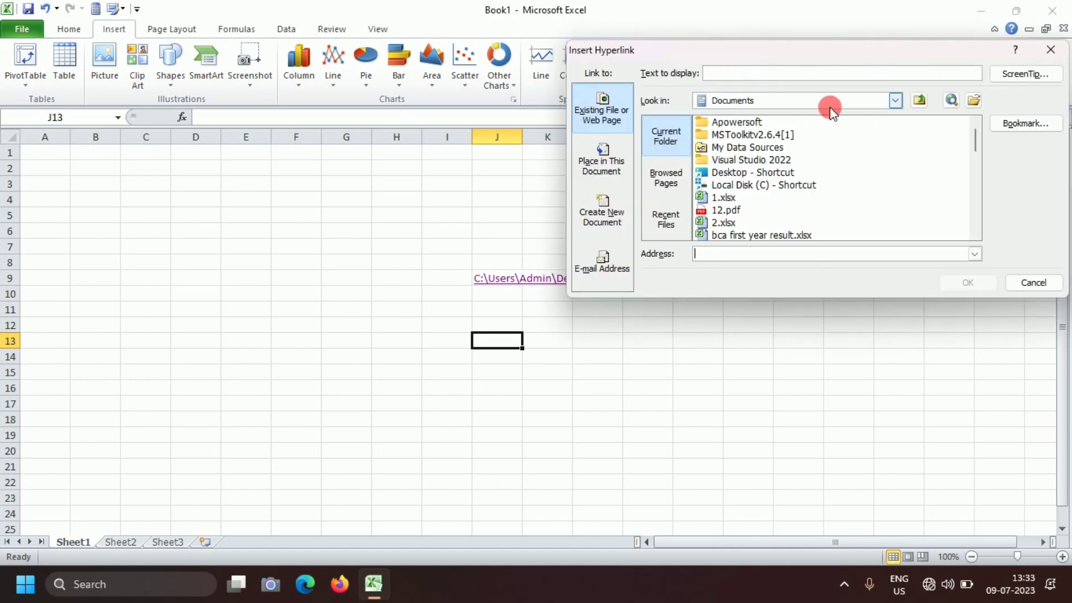
pyautogui.click(897, 101)
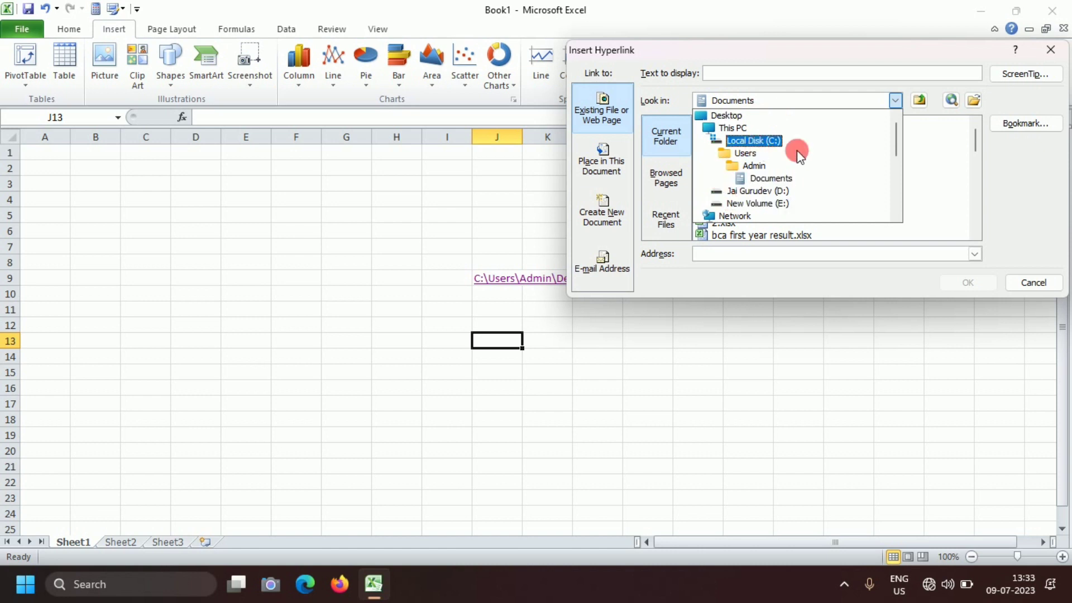
pyautogui.click(782, 192)
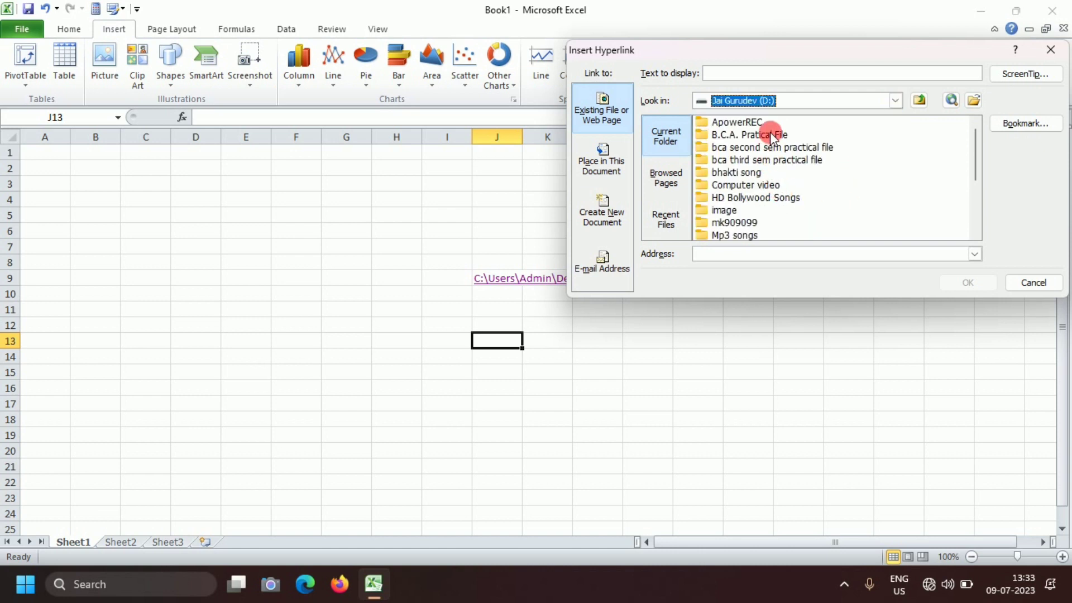
pyautogui.click(757, 199)
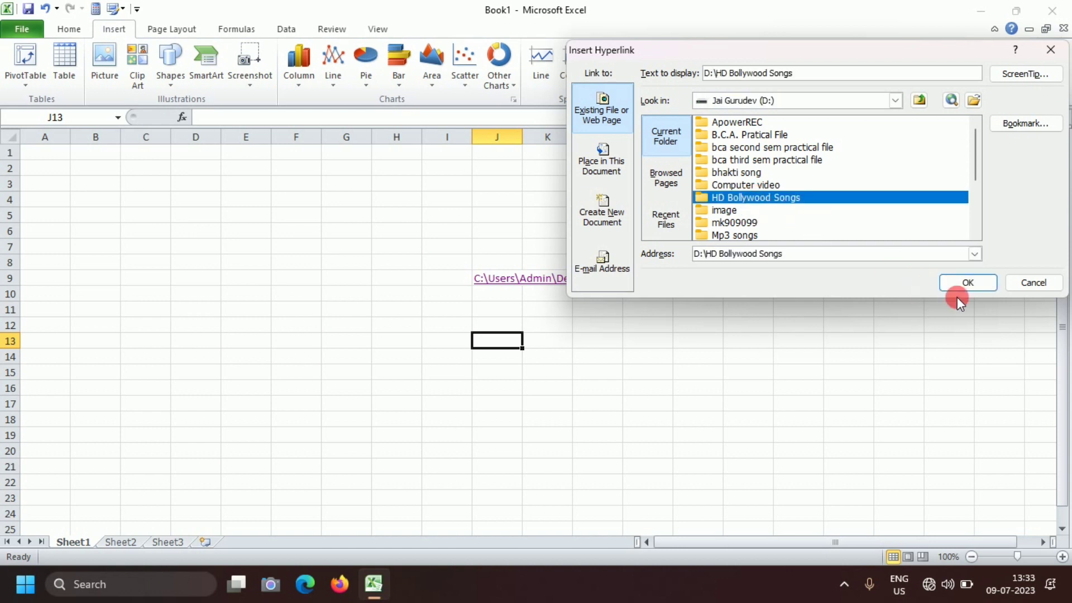
pyautogui.doubleClick(765, 199)
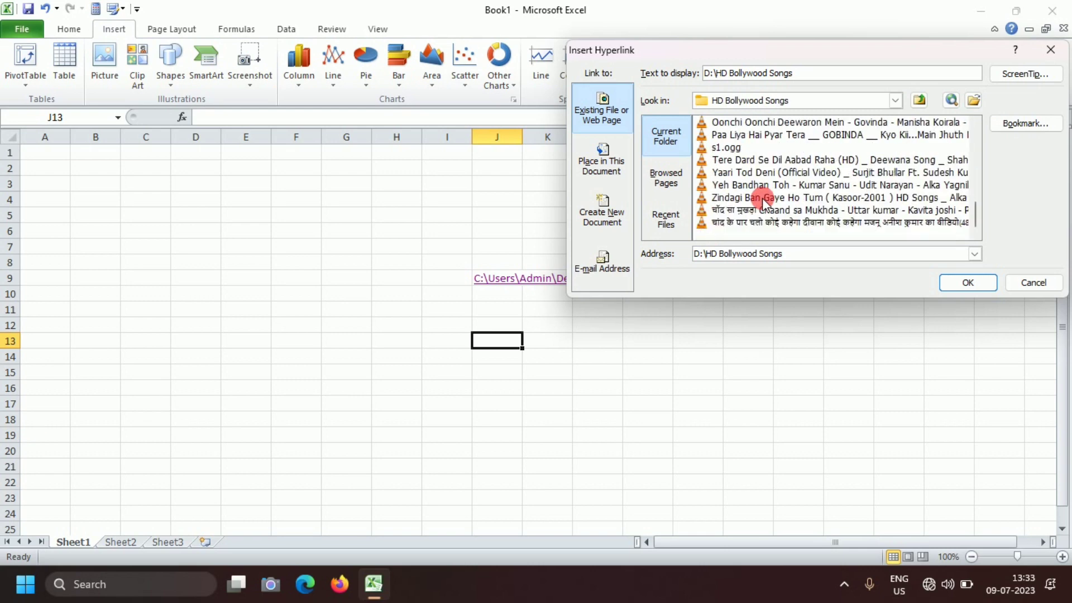
pyautogui.scroll(1, 762, 197)
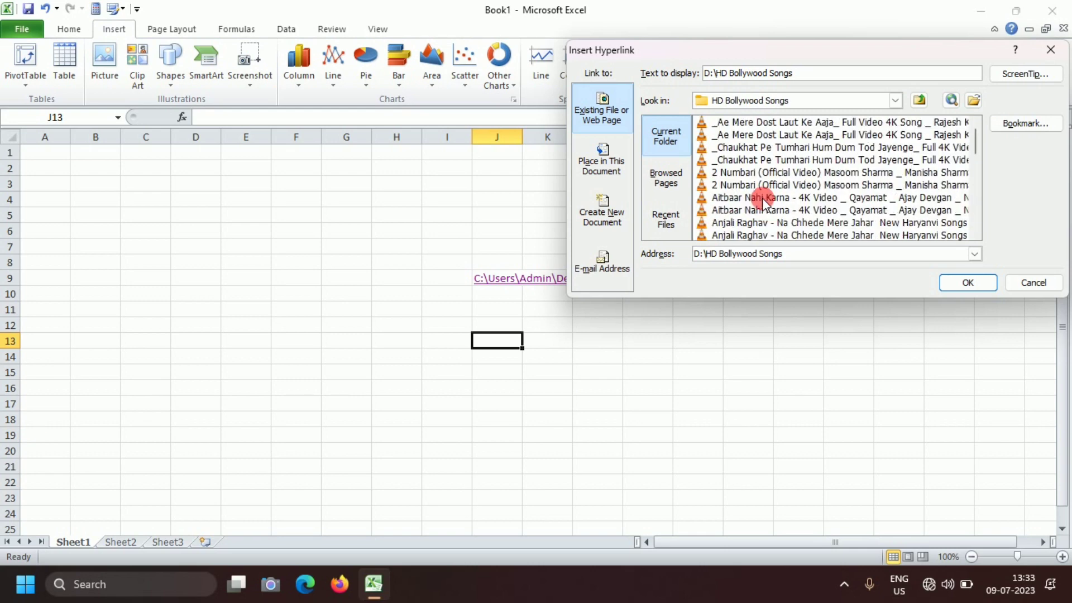
pyautogui.click(735, 122)
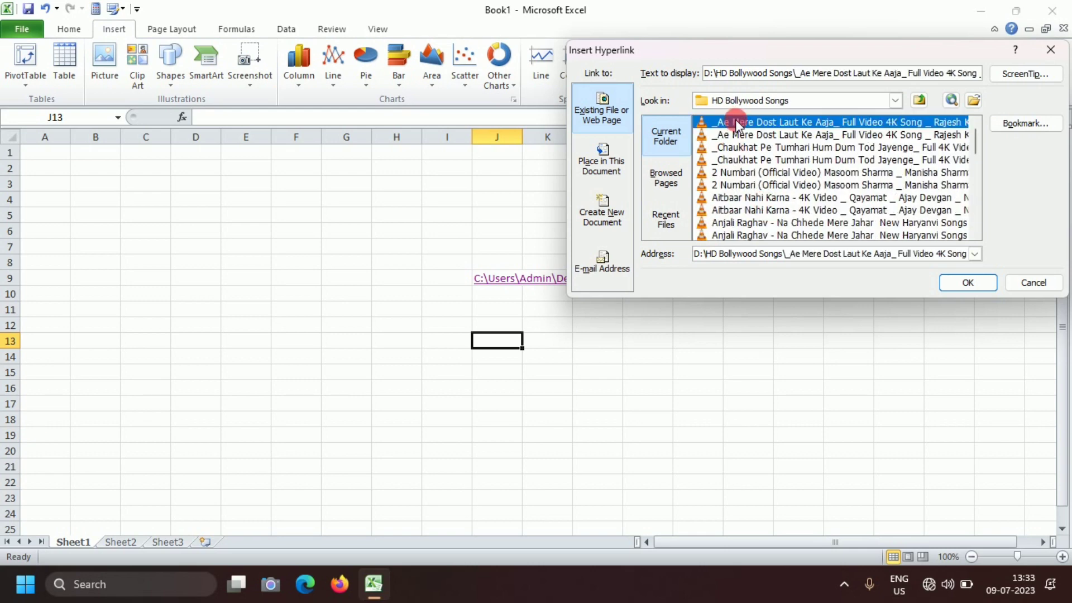
pyautogui.click(969, 282)
# Follow the J13 link, accepting the warning and confirming the video file opens.
pyautogui.click(569, 451)
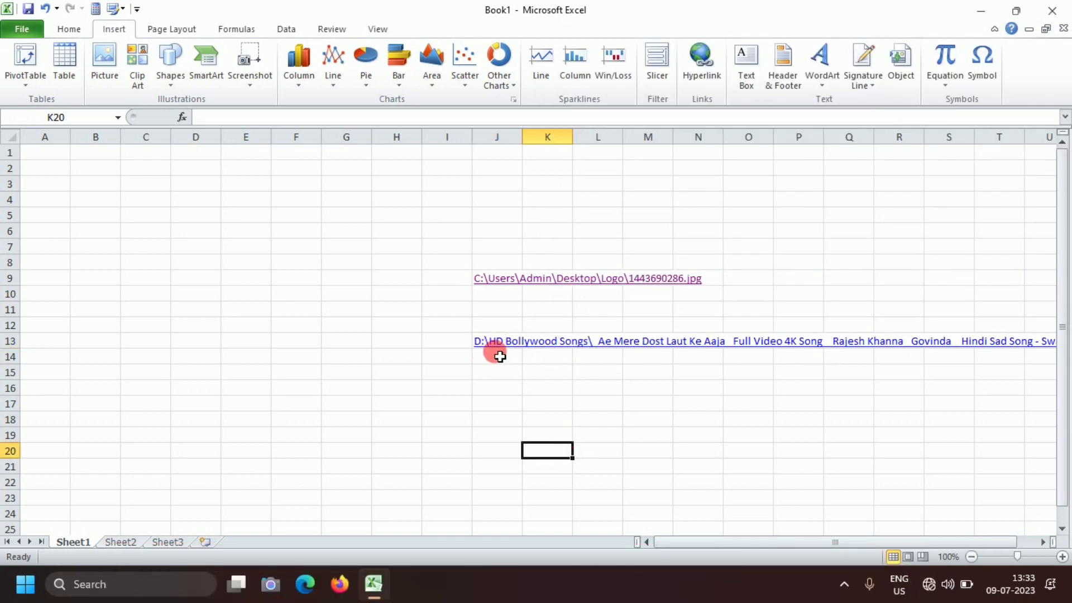
pyautogui.click(495, 343)
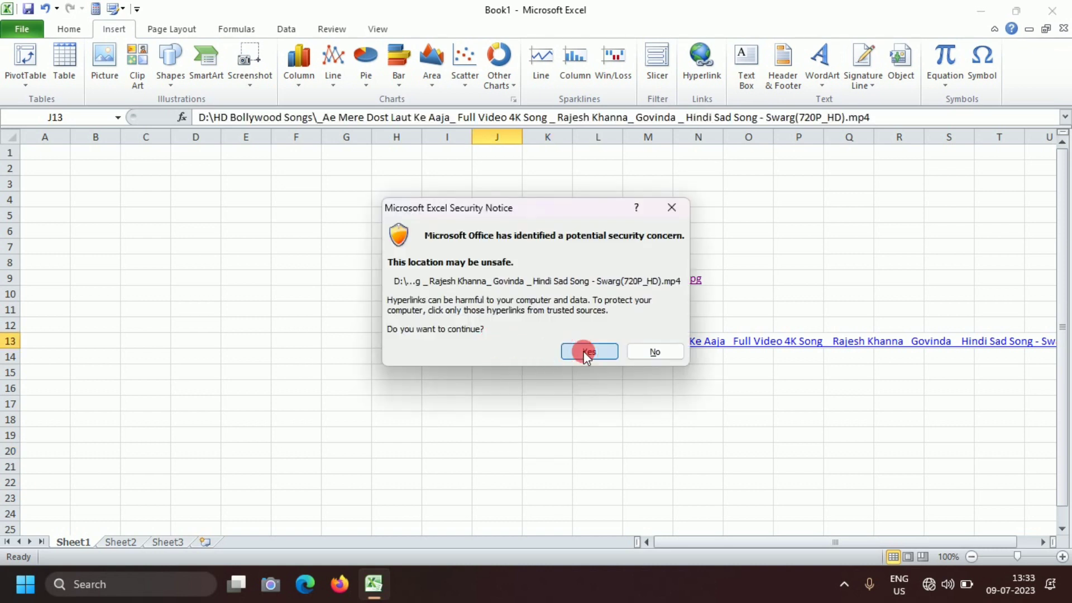
pyautogui.click(585, 351)
pyautogui.click(596, 385)
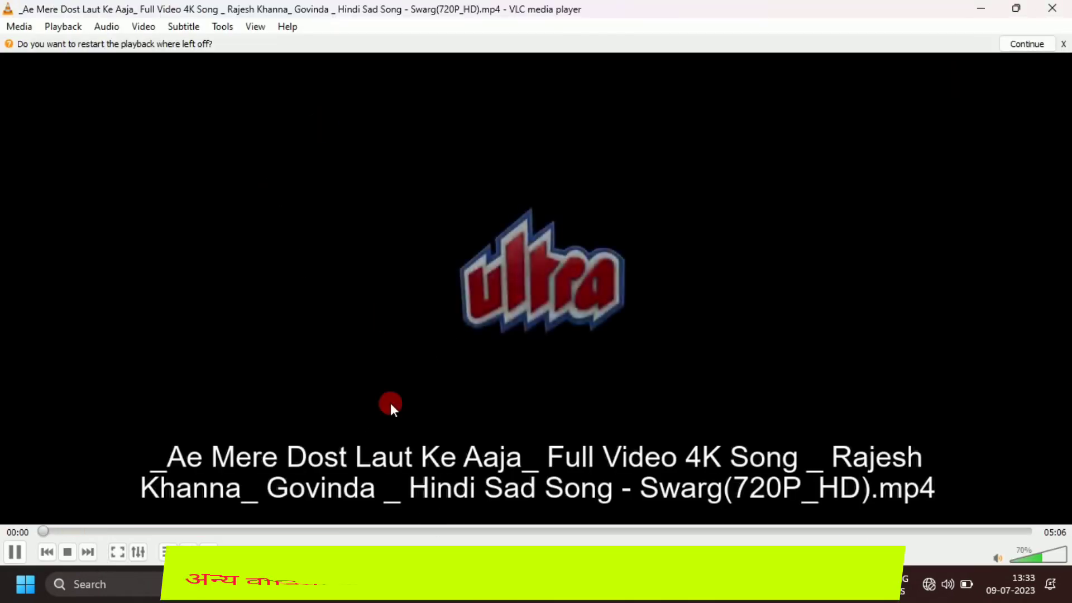
# Skip ahead through the song in VLC, then close VLC.
pyautogui.click(246, 531)
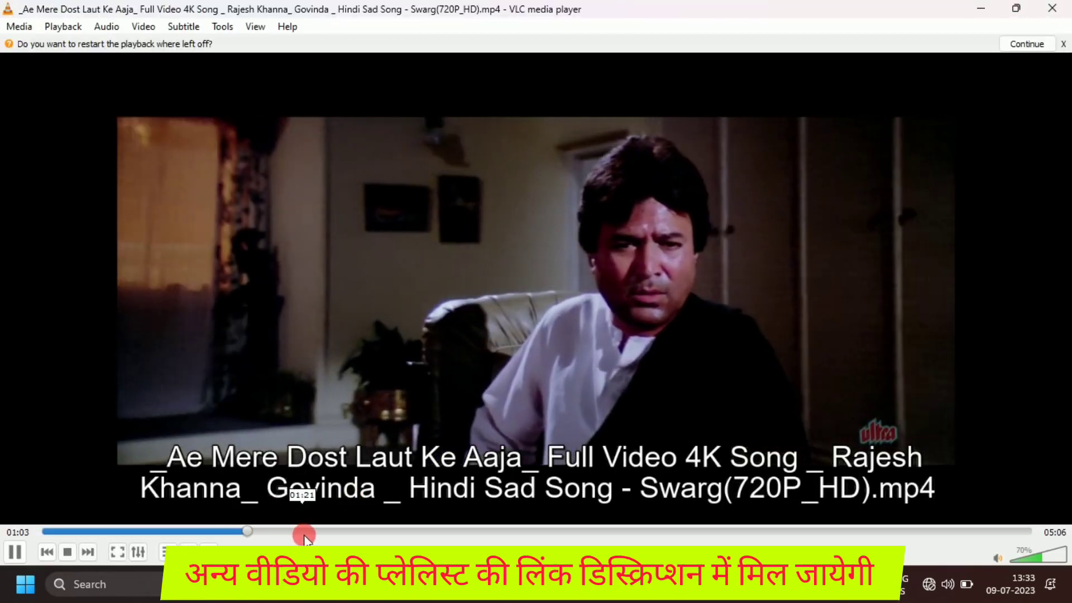
pyautogui.click(323, 530)
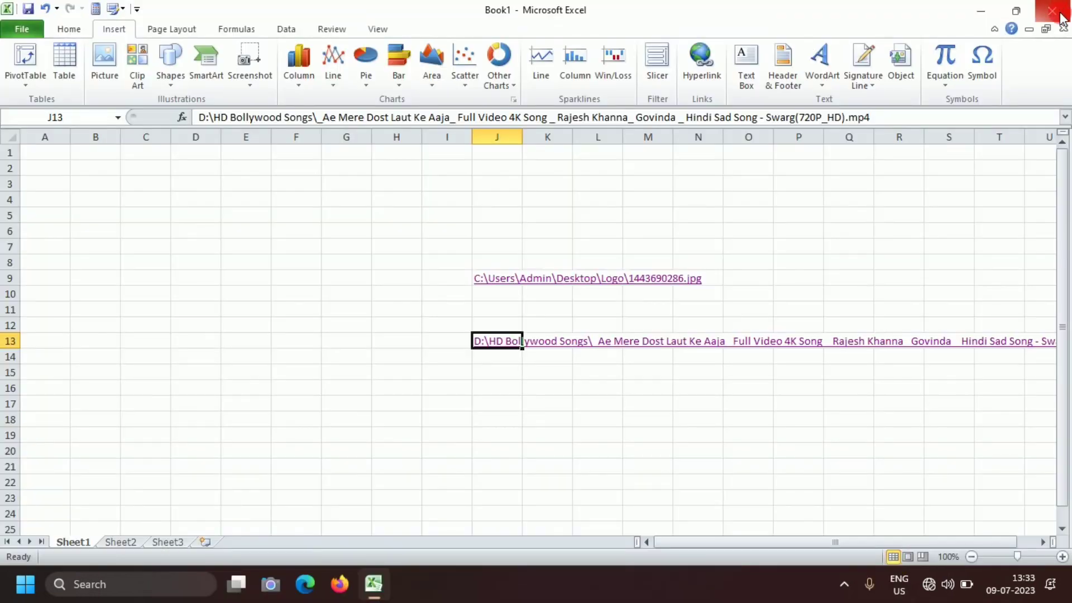
pyautogui.click(1052, 9)
# Link cell N19 to name.pdf in Admin\Desktop\pdf\cona\subfolder.
pyautogui.click(688, 434)
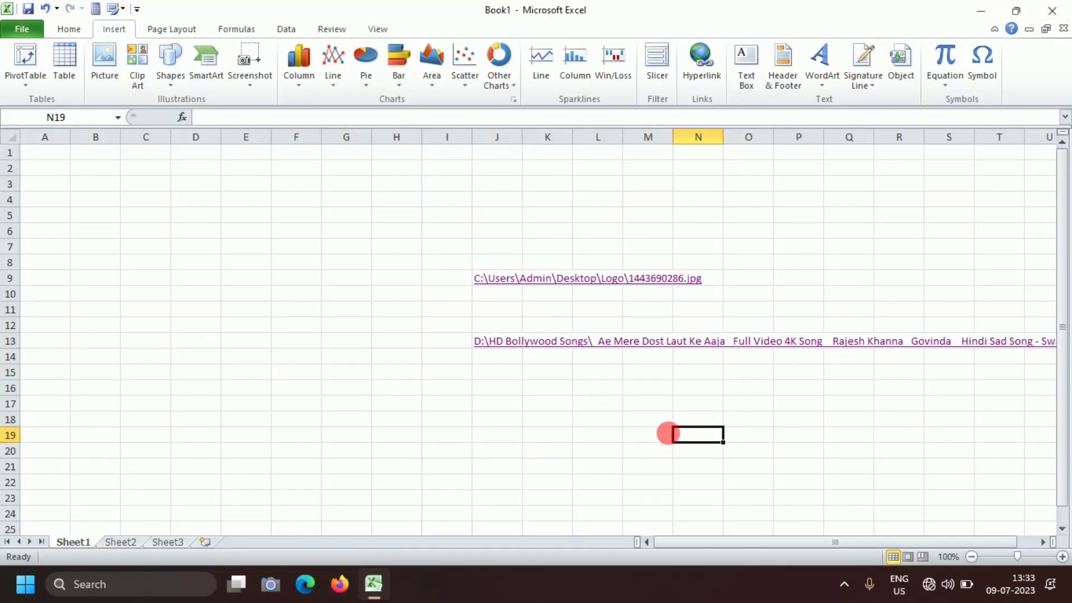
pyautogui.click(707, 76)
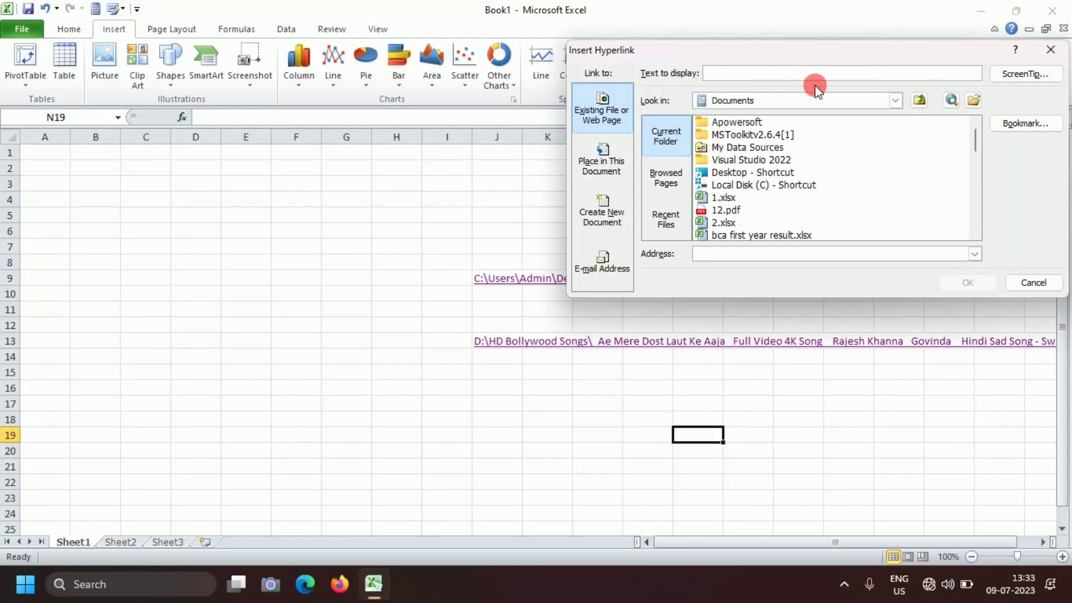
pyautogui.click(919, 101)
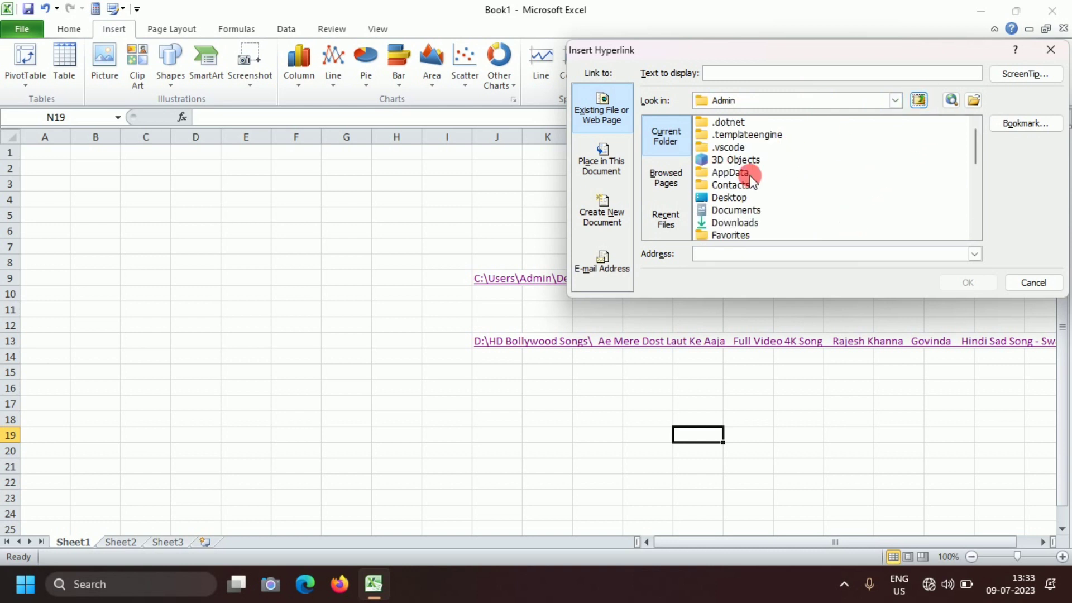
pyautogui.moveTo(976, 147)
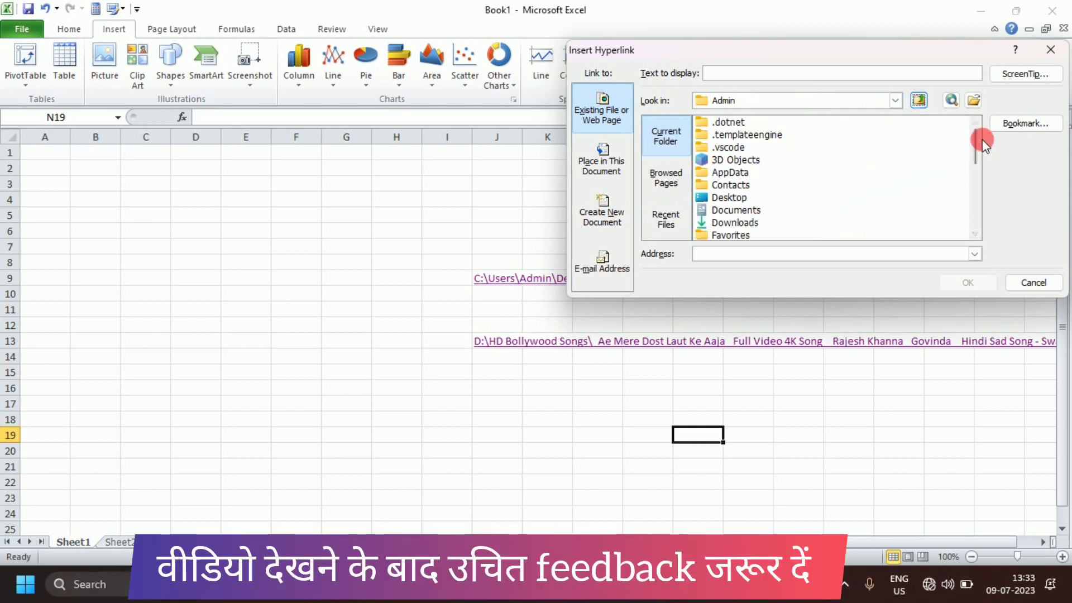
pyautogui.moveTo(983, 139)
pyautogui.mouseDown()
pyautogui.moveTo(973, 213)
pyautogui.moveTo(969, 169)
pyautogui.mouseUp()
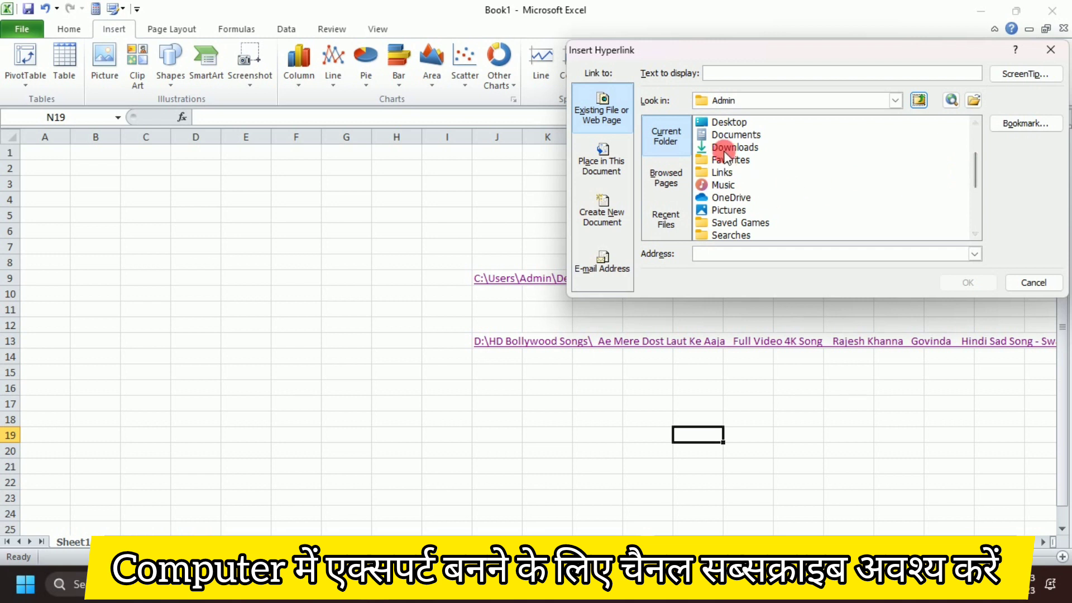
pyautogui.click(741, 122)
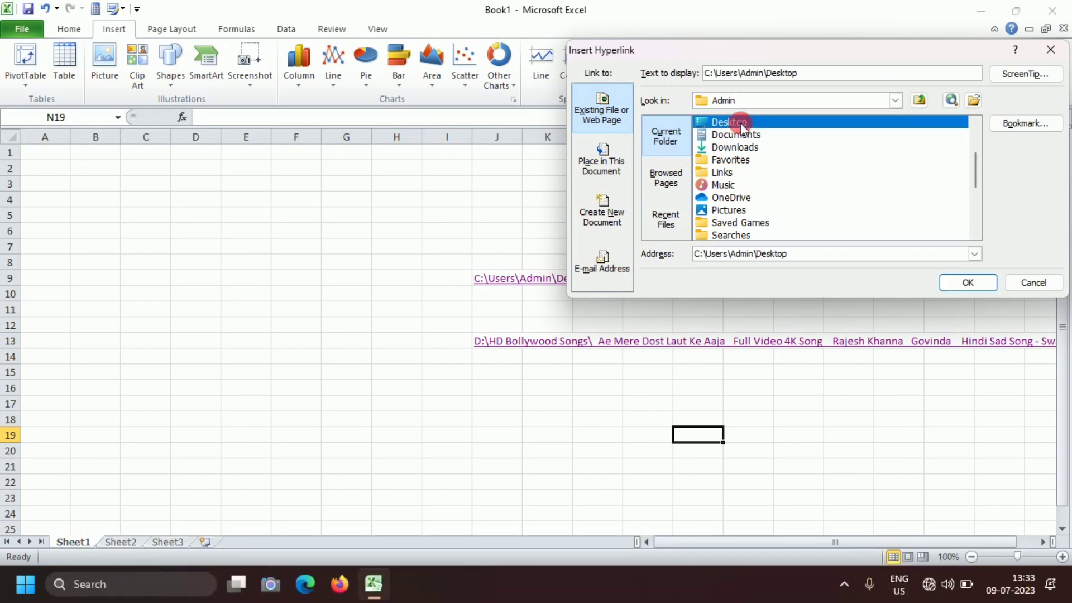
pyautogui.doubleClick(741, 122)
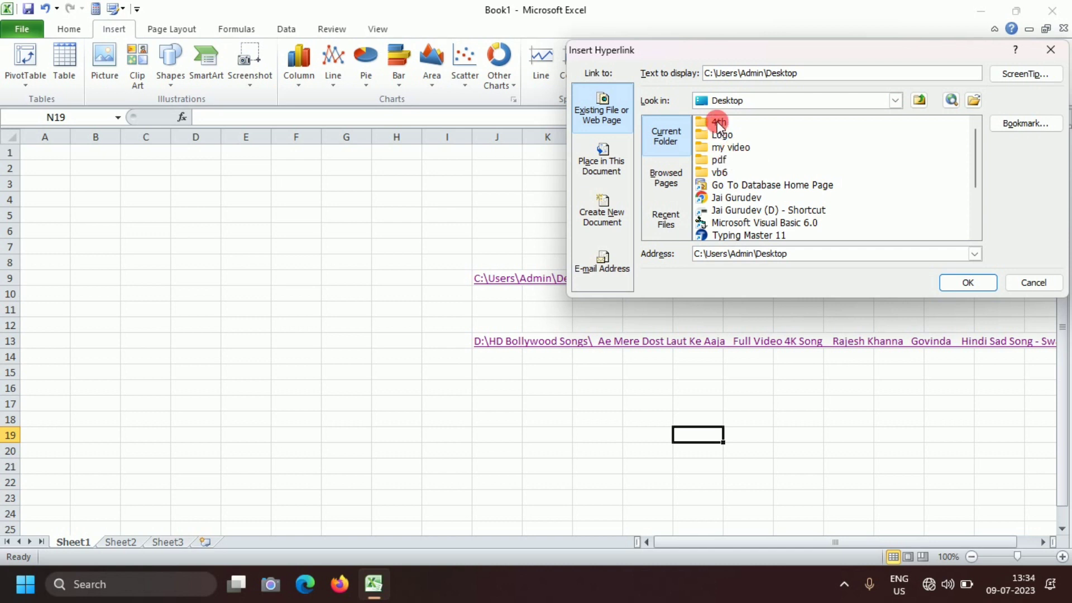
pyautogui.doubleClick(734, 160)
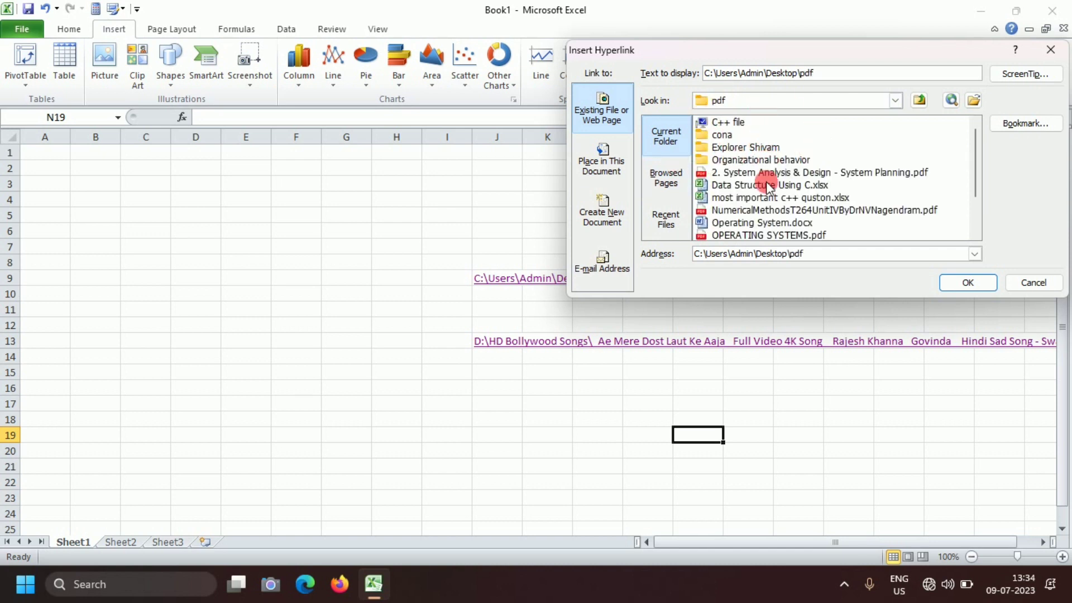
pyautogui.doubleClick(726, 135)
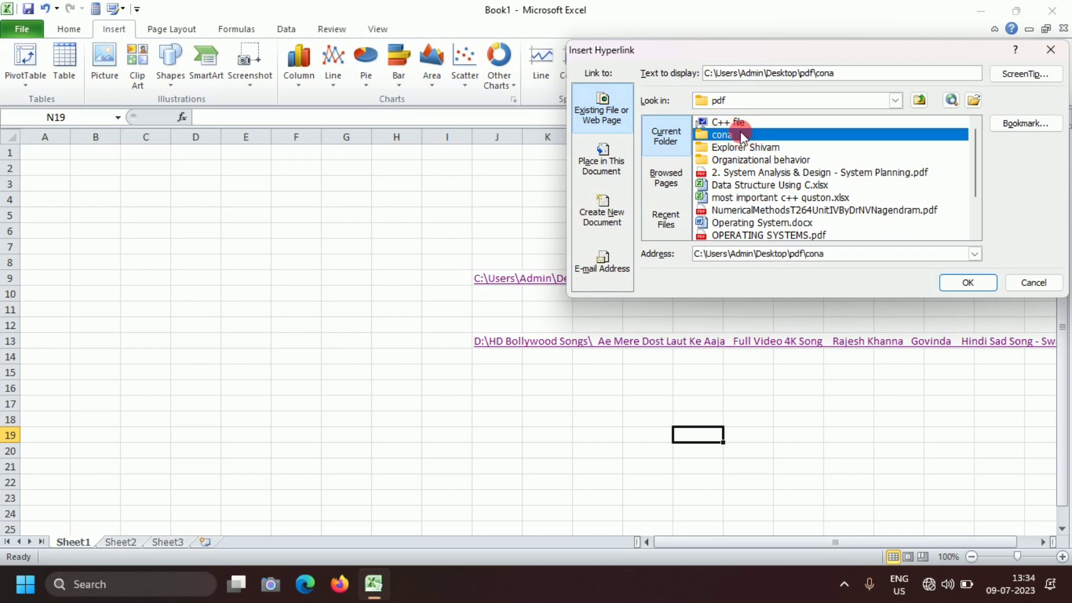
pyautogui.doubleClick(759, 120)
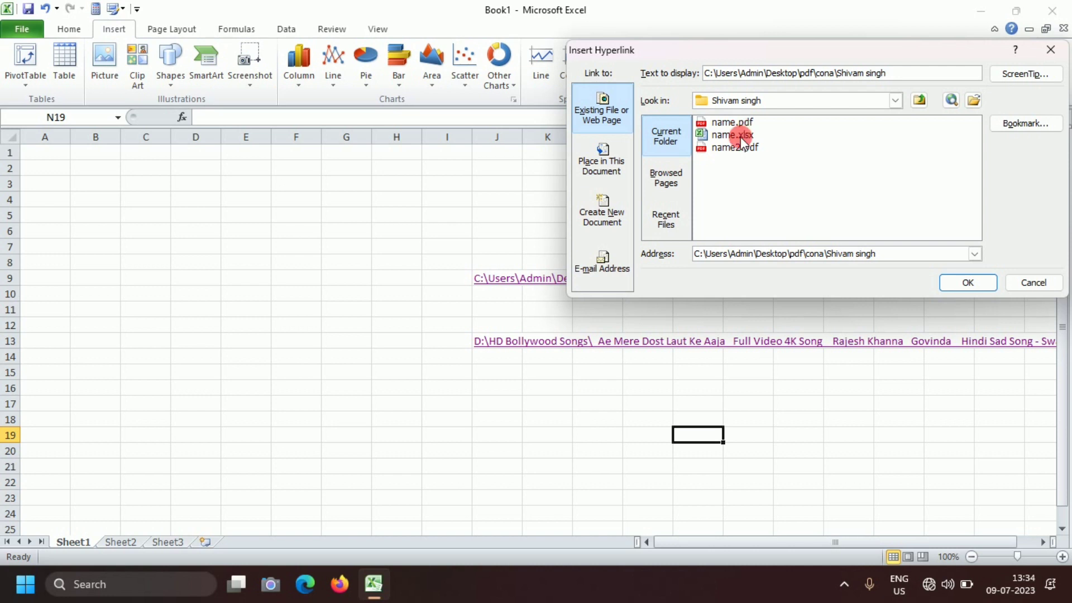
pyautogui.doubleClick(731, 122)
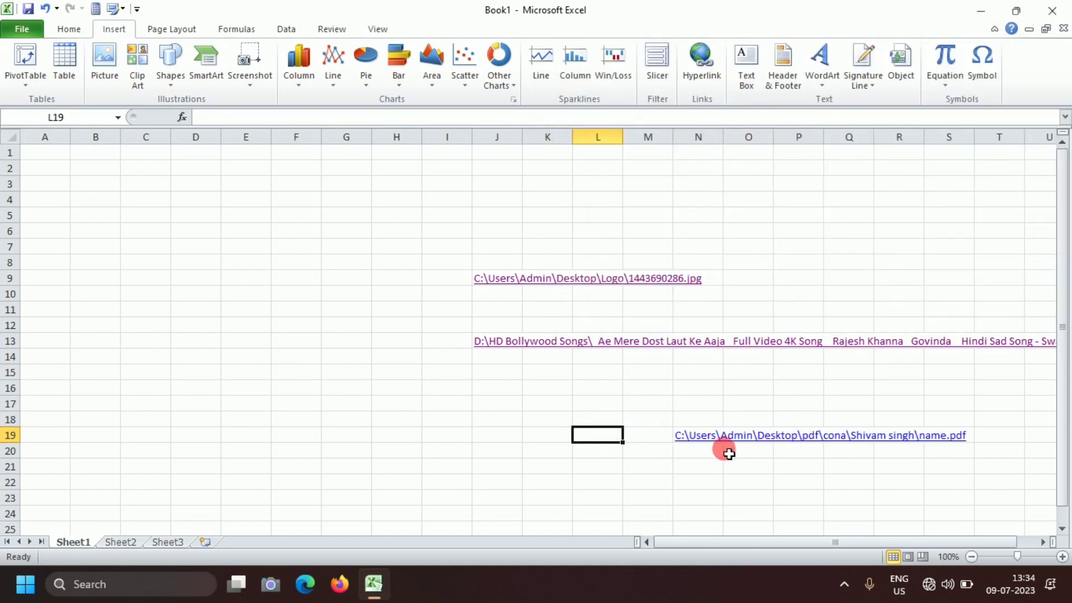
# Follow the N19 link, accepting the warning and confirming the PDF opens.
pyautogui.click(697, 441)
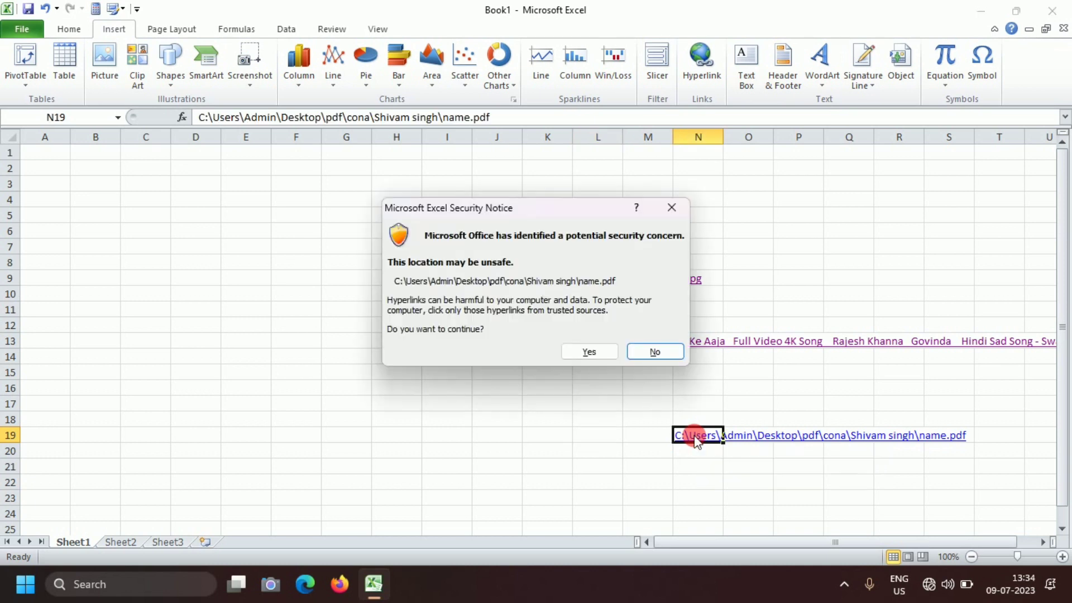
pyautogui.click(590, 351)
pyautogui.click(596, 381)
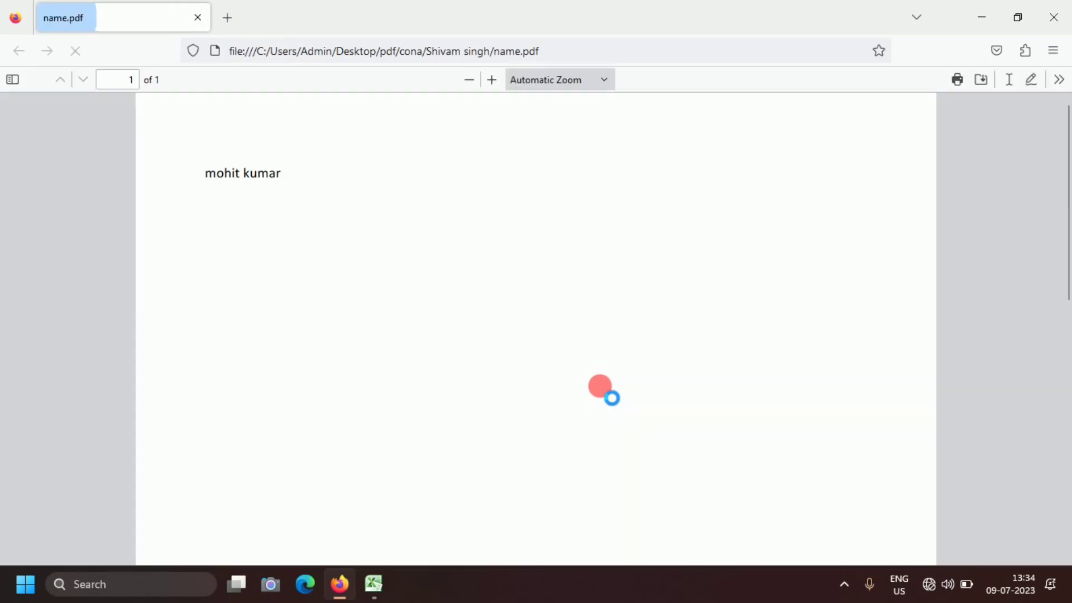
# Scroll through the one-page name.pdf in Firefox, then close Firefox.
pyautogui.scroll(-5, 408, 272)
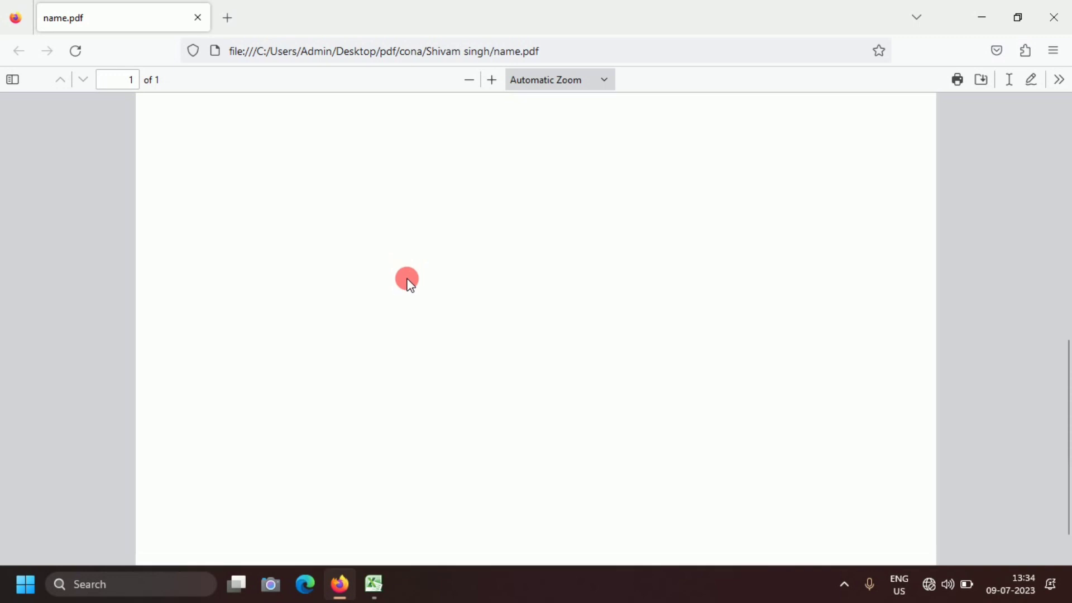
pyautogui.scroll(5, 407, 279)
pyautogui.scroll(-3, 573, 283)
pyautogui.scroll(3, 558, 280)
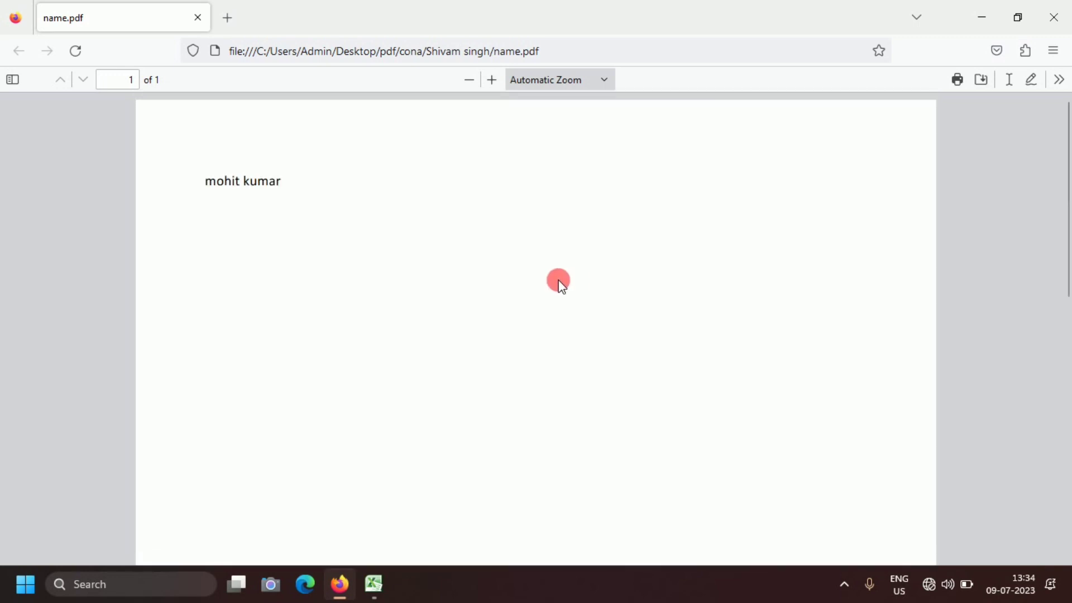
pyautogui.scroll(-3, 556, 280)
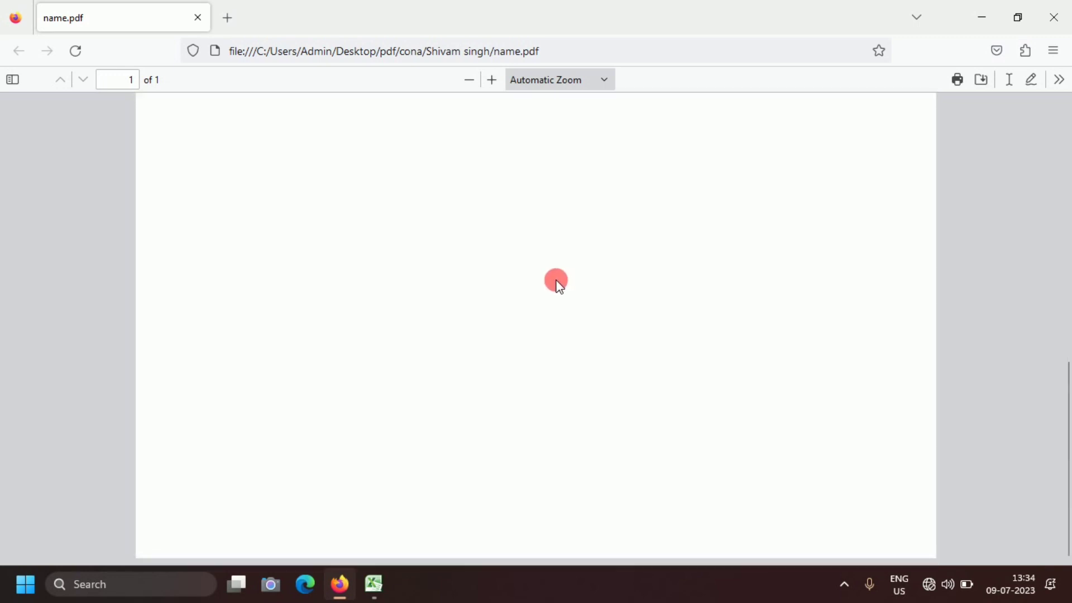
pyautogui.click(1064, 16)
# For cell H17, try the hyperlink dialog's web browse, cancel, and reopen the Insert Hyperlink dialog.
pyautogui.click(383, 400)
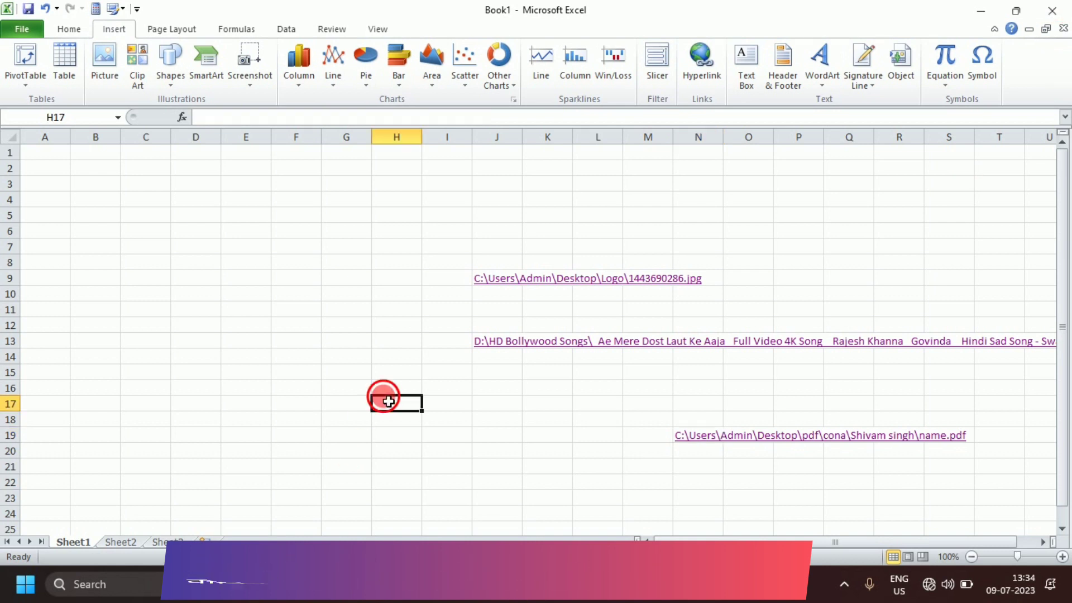
pyautogui.click(702, 79)
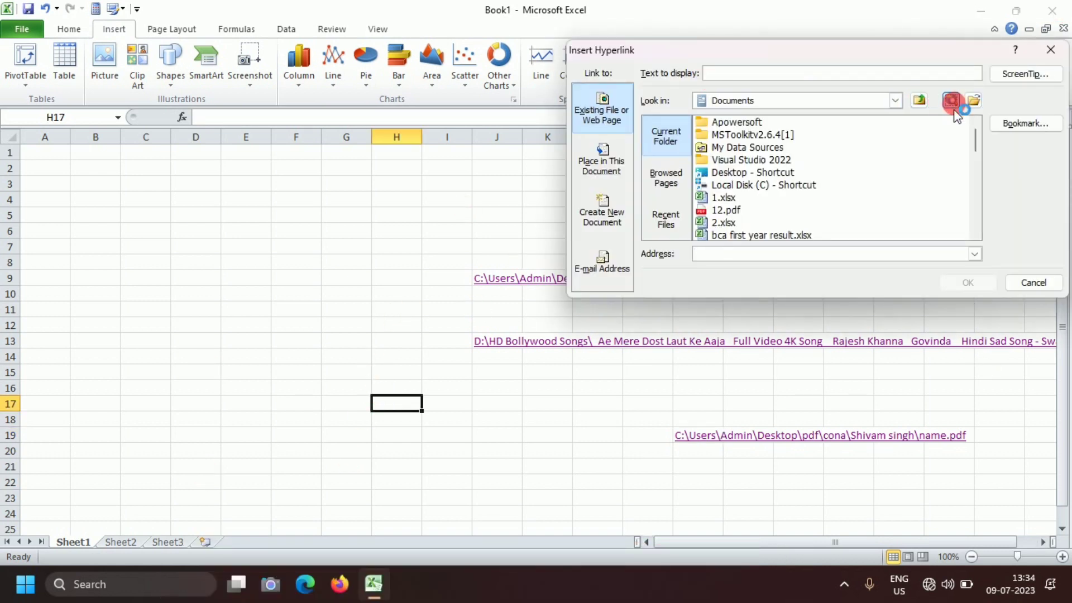
pyautogui.click(952, 102)
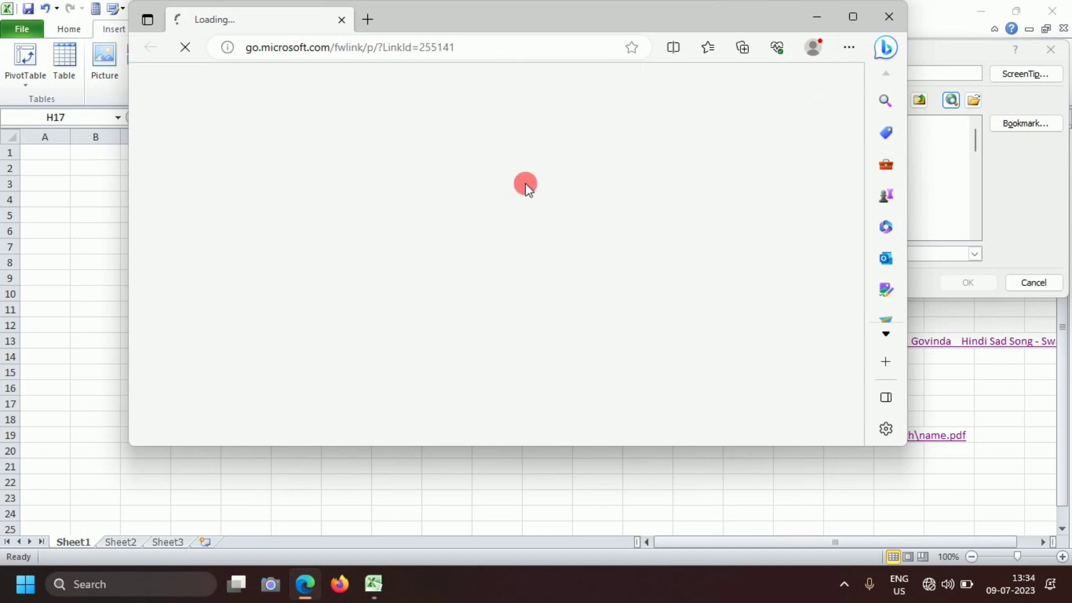
pyautogui.click(889, 17)
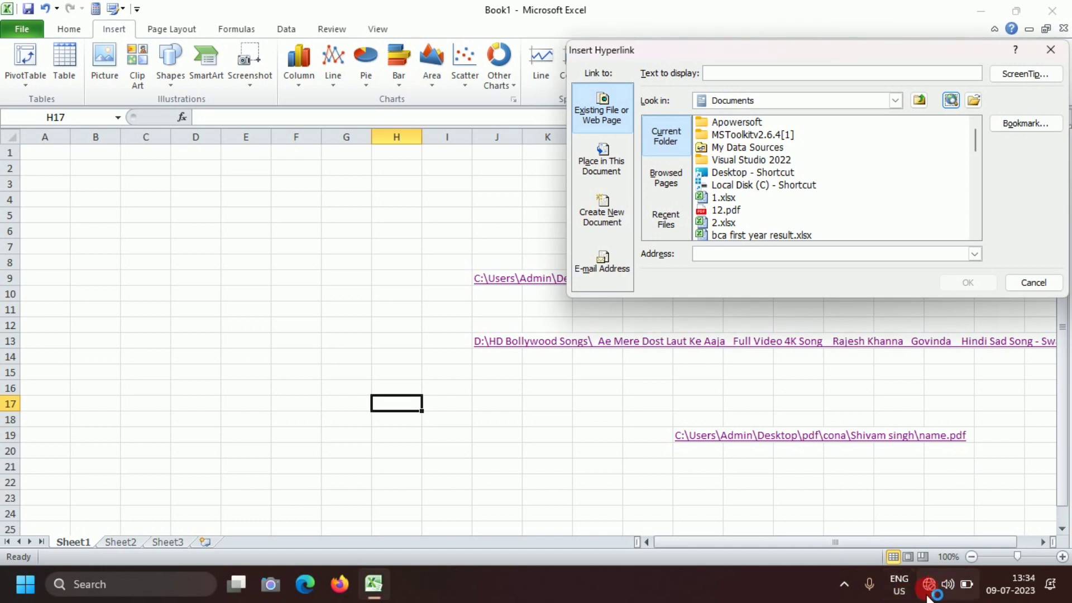
pyautogui.click(1051, 51)
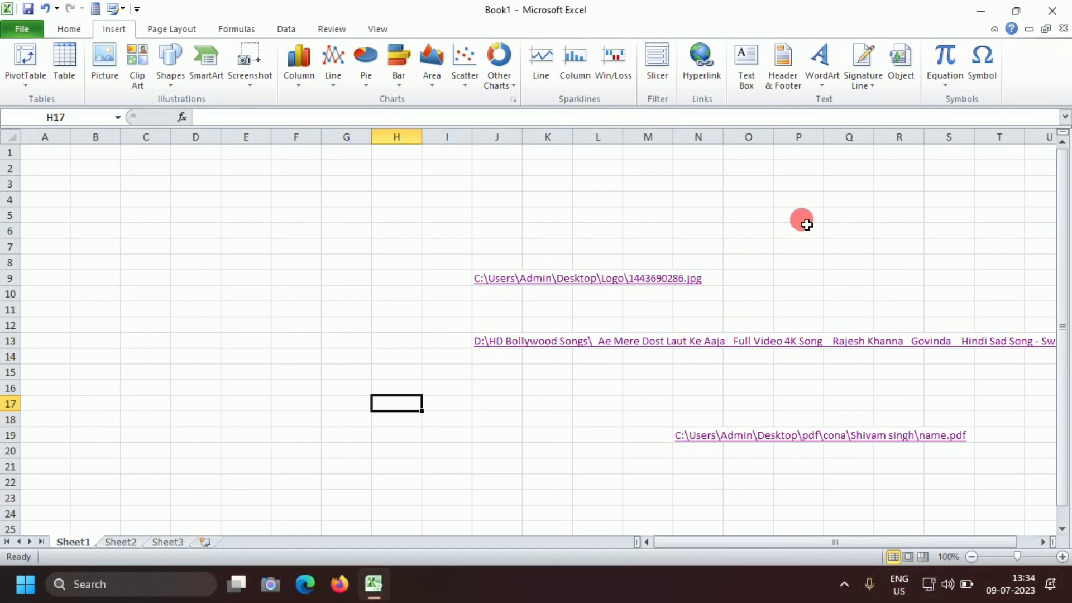
pyautogui.click(708, 71)
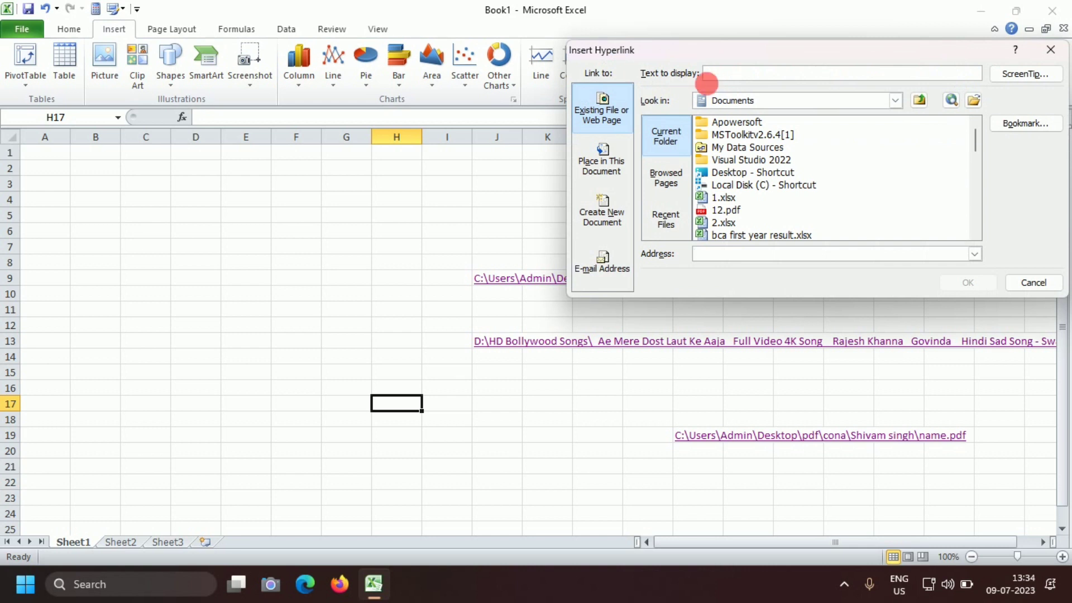
# Open Edge from the hyperlink dialog, copy the MSN page's full URL, and close Edge.
pyautogui.click(951, 101)
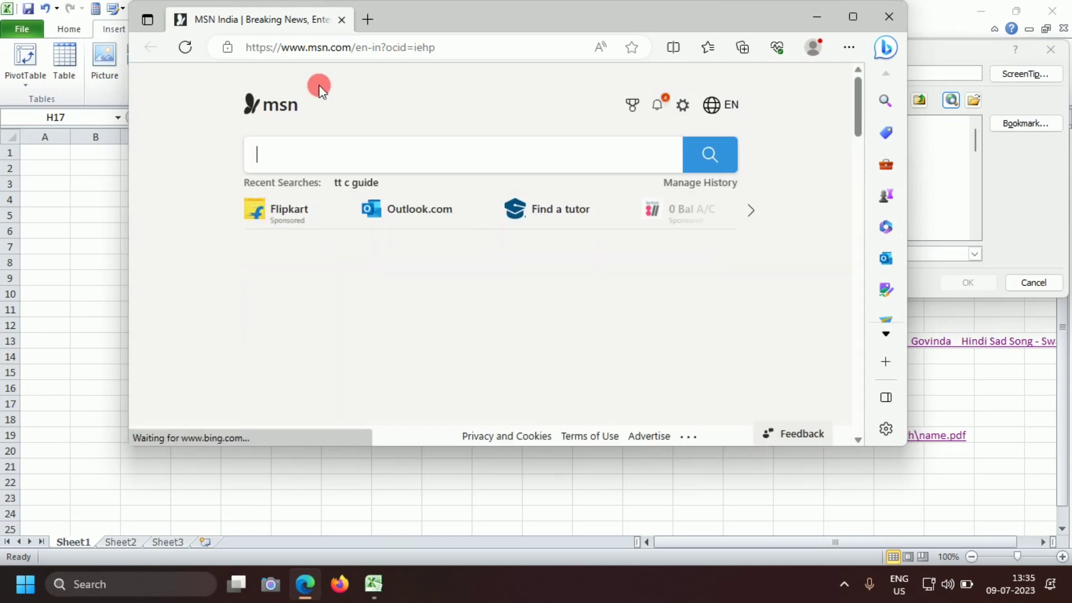
pyautogui.moveTo(352, 48); pyautogui.dragTo(426, 50)
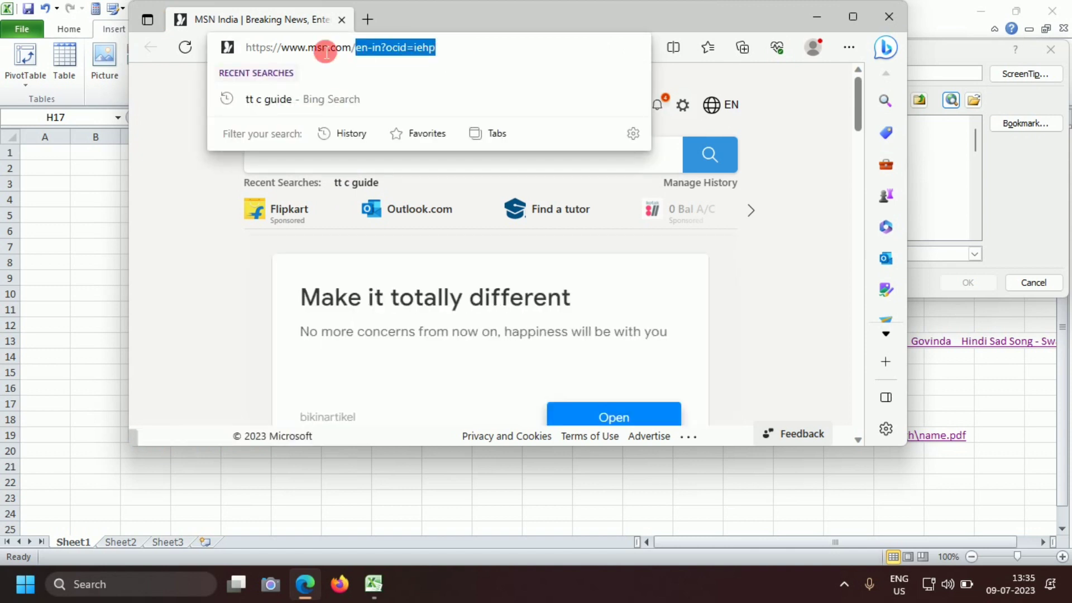
pyautogui.tripleClick(281, 49)
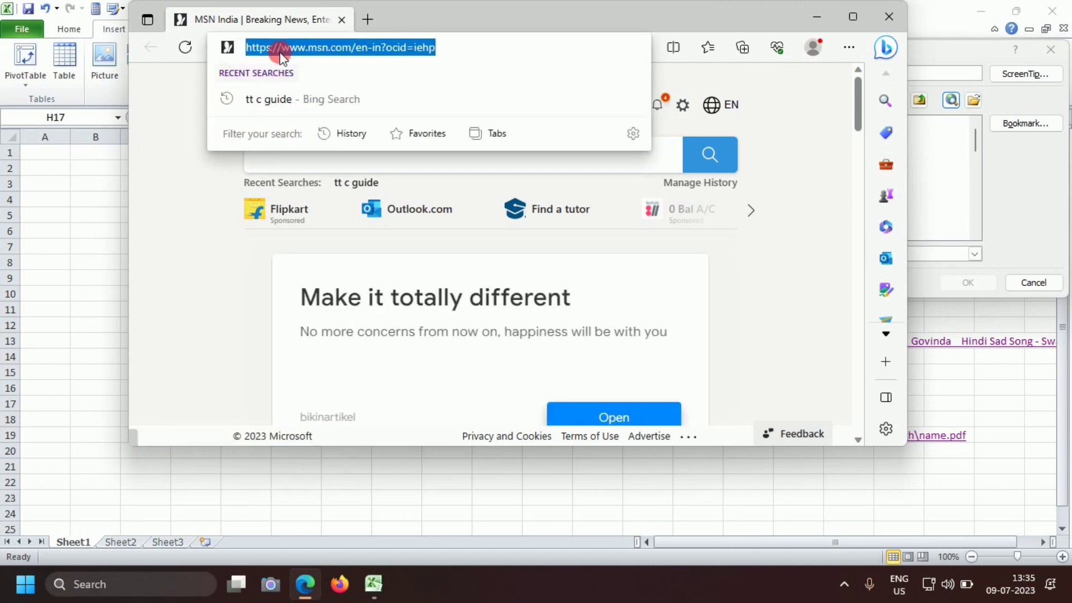
pyautogui.rightClick(326, 52)
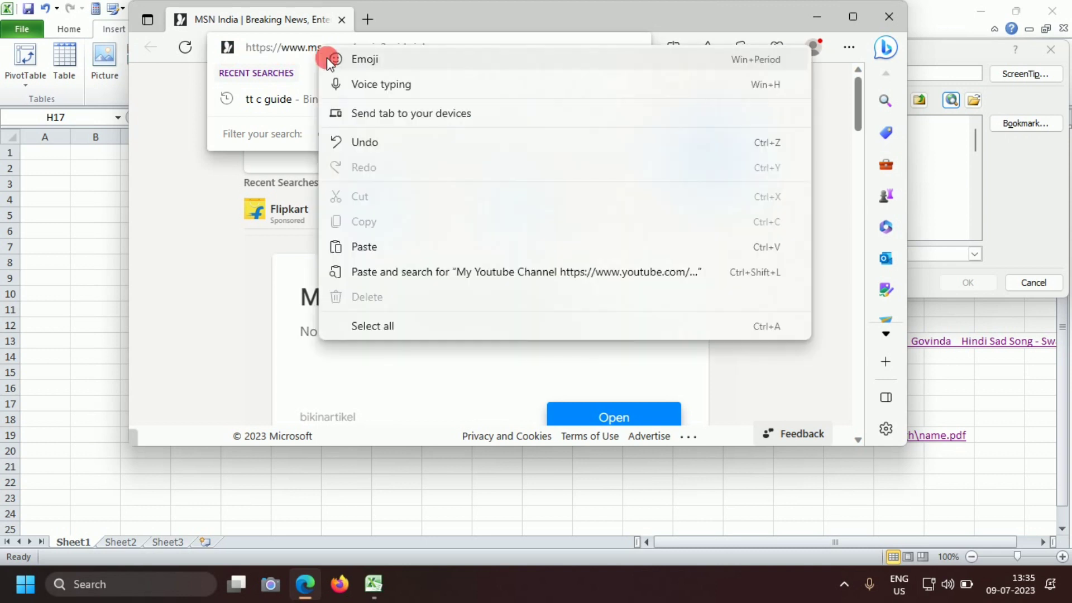
pyautogui.click(245, 270)
pyautogui.moveTo(455, 48); pyautogui.dragTo(238, 72)
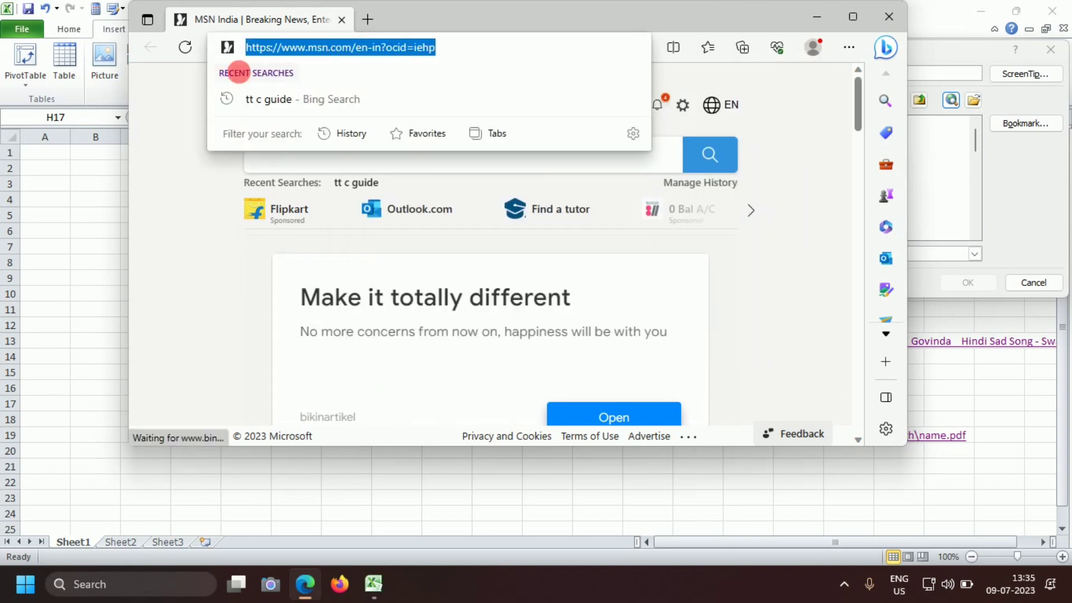
pyautogui.rightClick(313, 46)
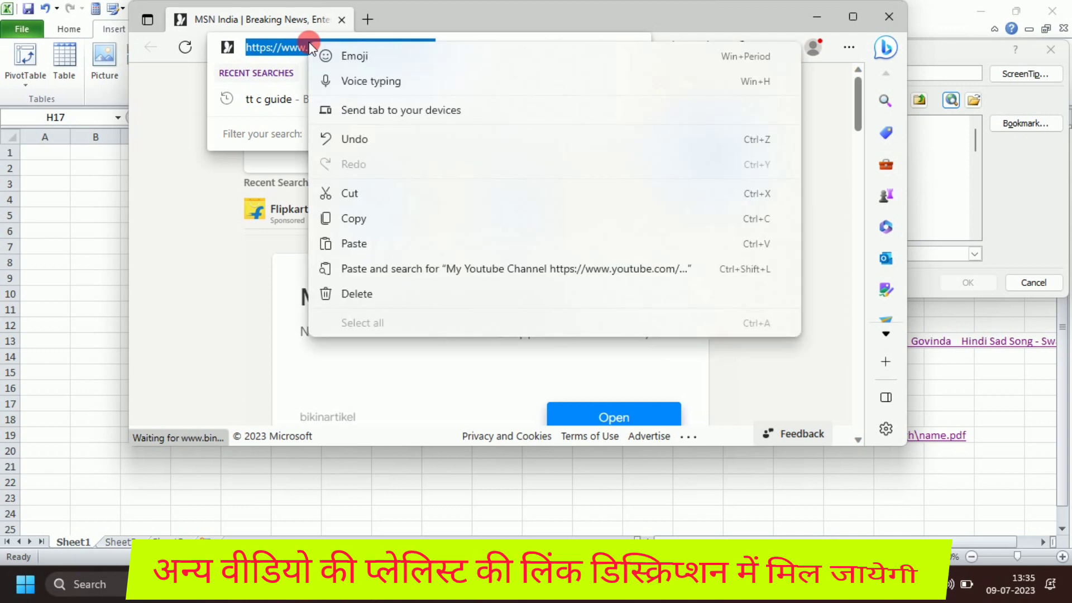
pyautogui.click(349, 217)
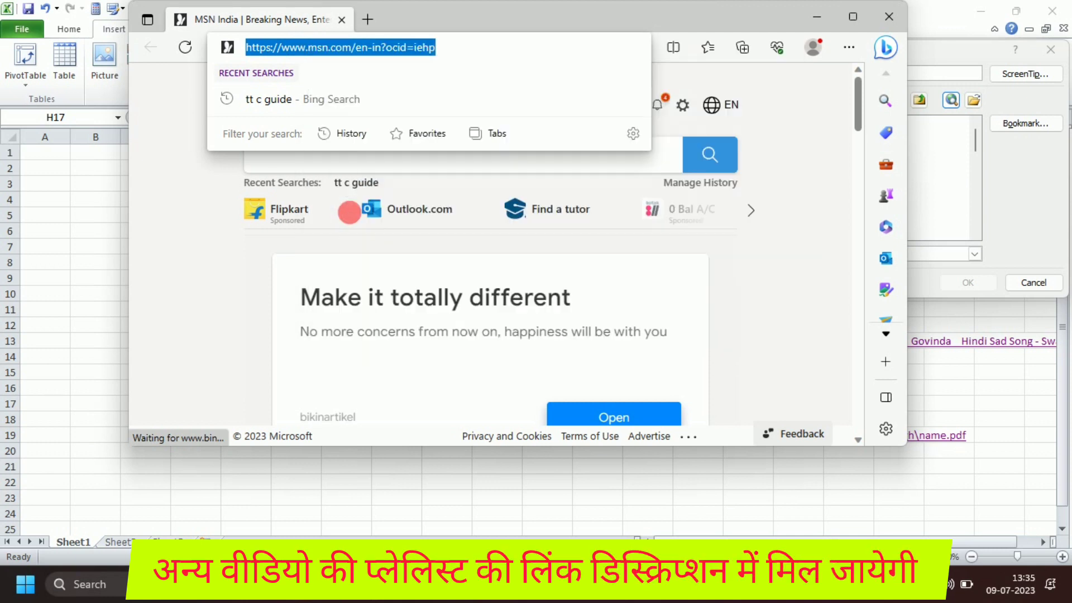
pyautogui.click(896, 15)
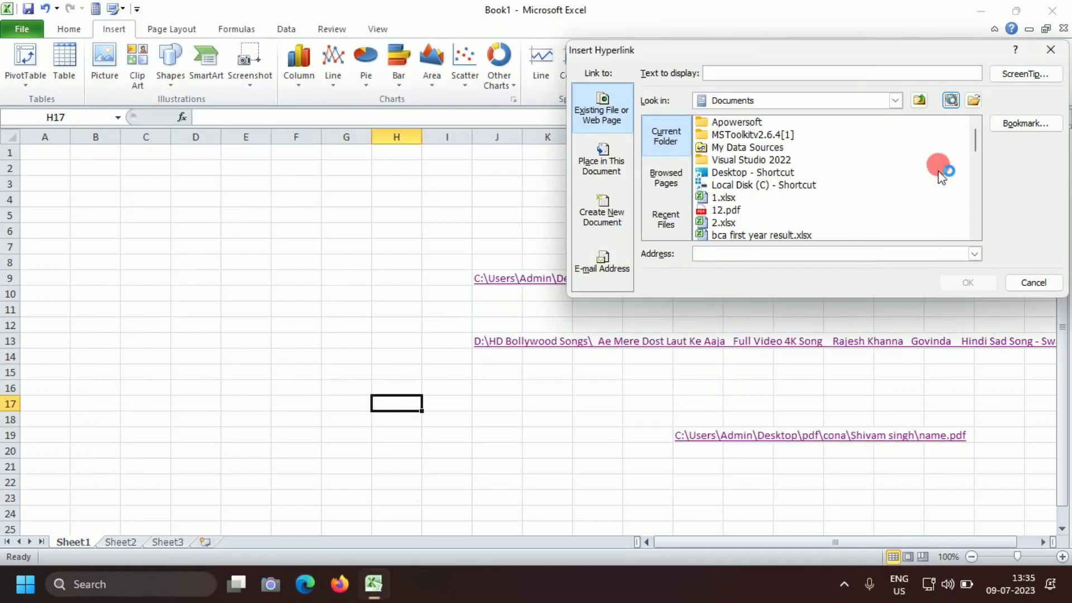
# Paste the copied MSN address as H17's link target and confirm the hyperlink.
pyautogui.click(784, 254)
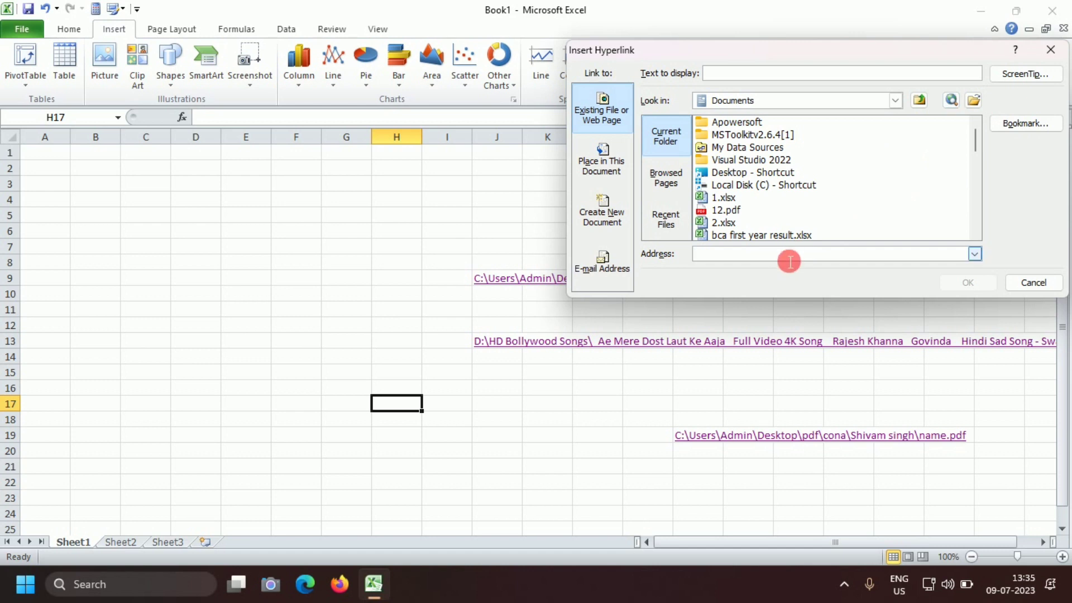
pyautogui.hotkey('ctrl', 'v')
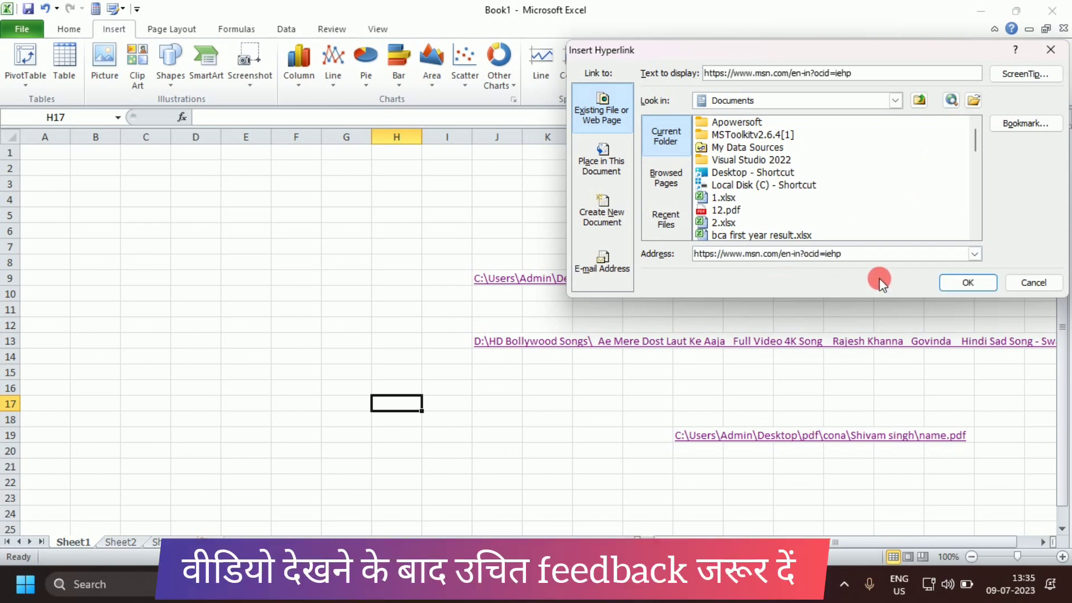
pyautogui.click(969, 282)
# Open the H17 MSN link in Firefox to test it, then close Firefox.
pyautogui.click(444, 450)
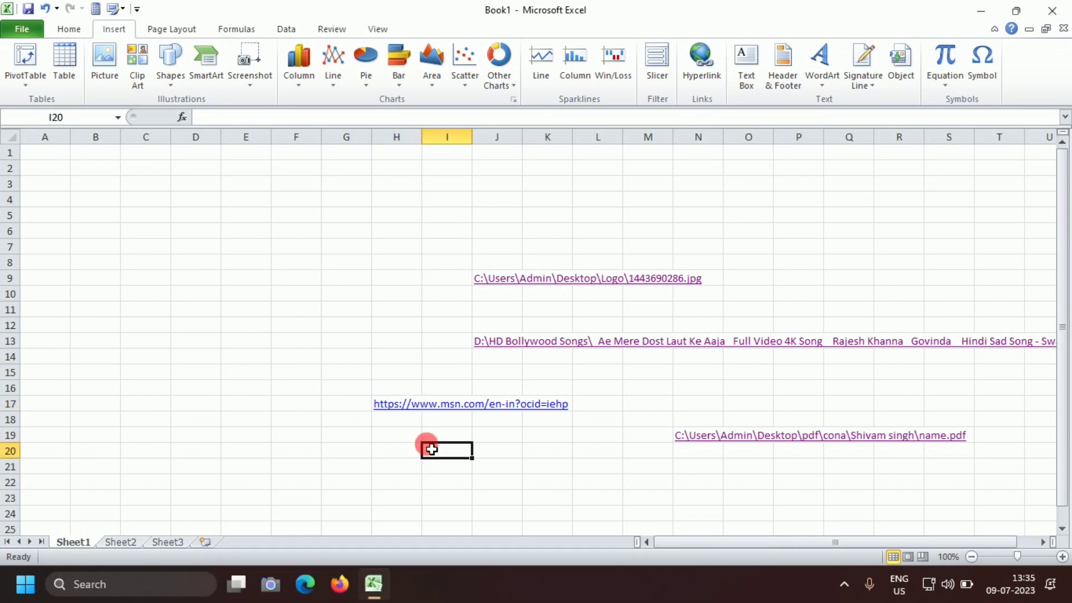
pyautogui.click(398, 414)
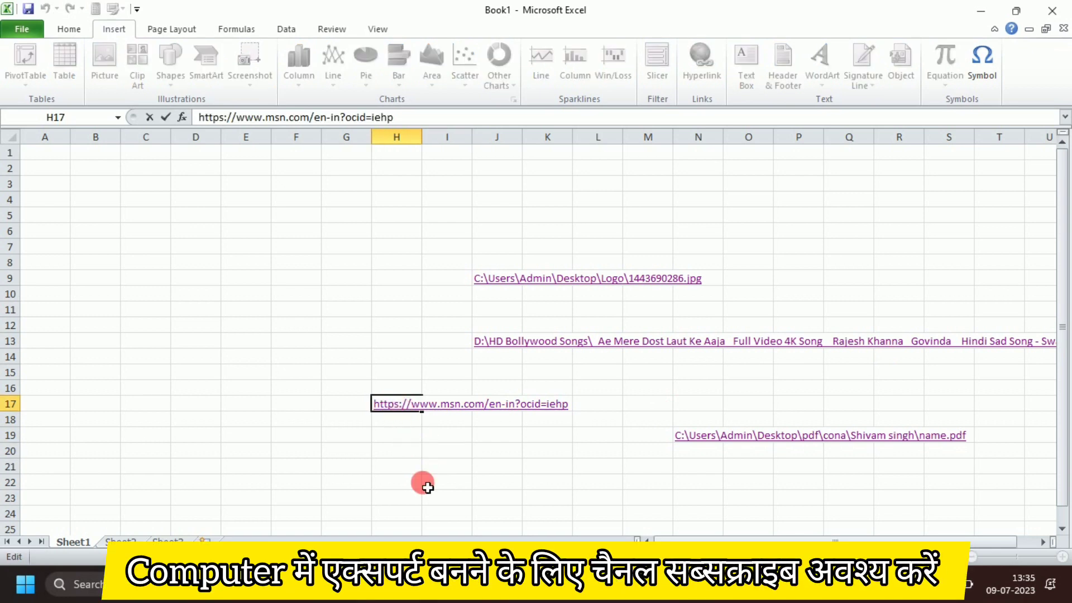
pyautogui.click(423, 483)
pyautogui.click(402, 416)
pyautogui.doubleClick(402, 416)
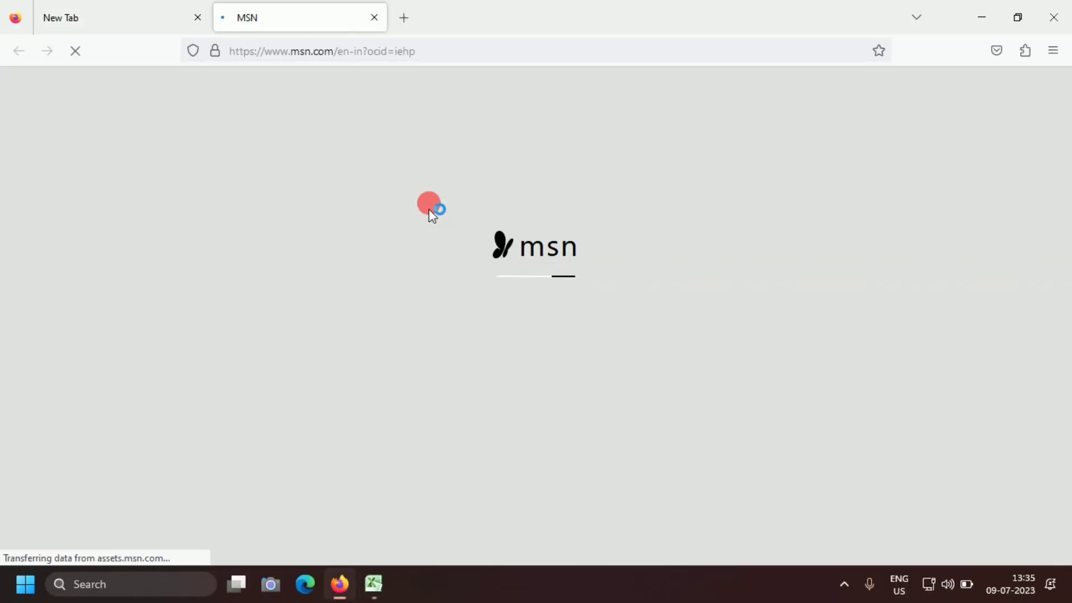
pyautogui.click(1062, 17)
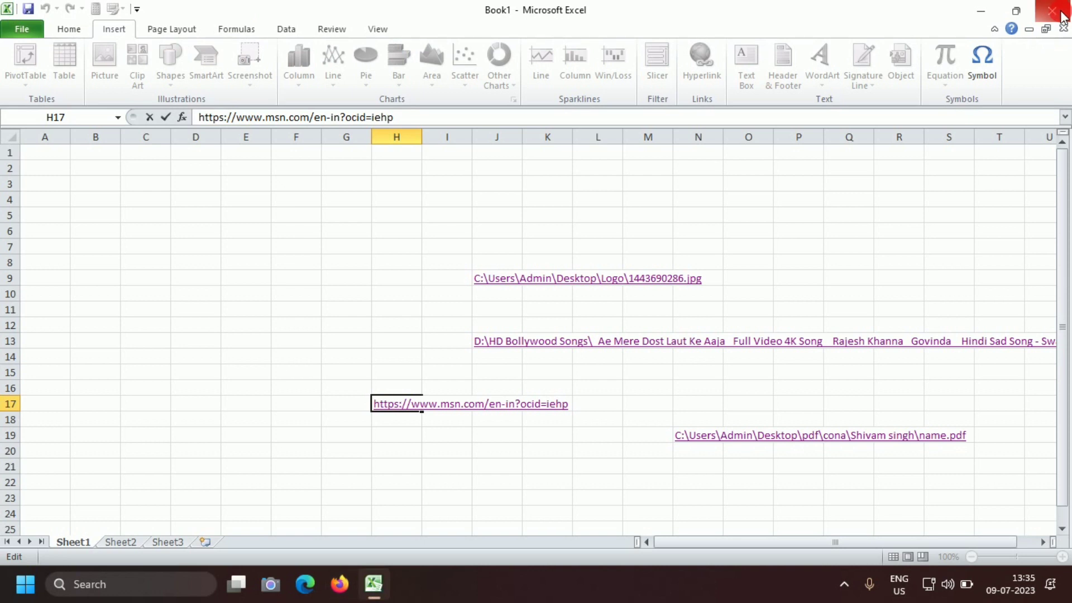
# Delete the H5:S18 cell block holding all four hyperlinks, then select H10.
pyautogui.click(446, 310)
pyautogui.moveTo(414, 215)
pyautogui.mouseDown()
pyautogui.moveTo(996, 450)
pyautogui.moveTo(1033, 478)
pyautogui.mouseUp()
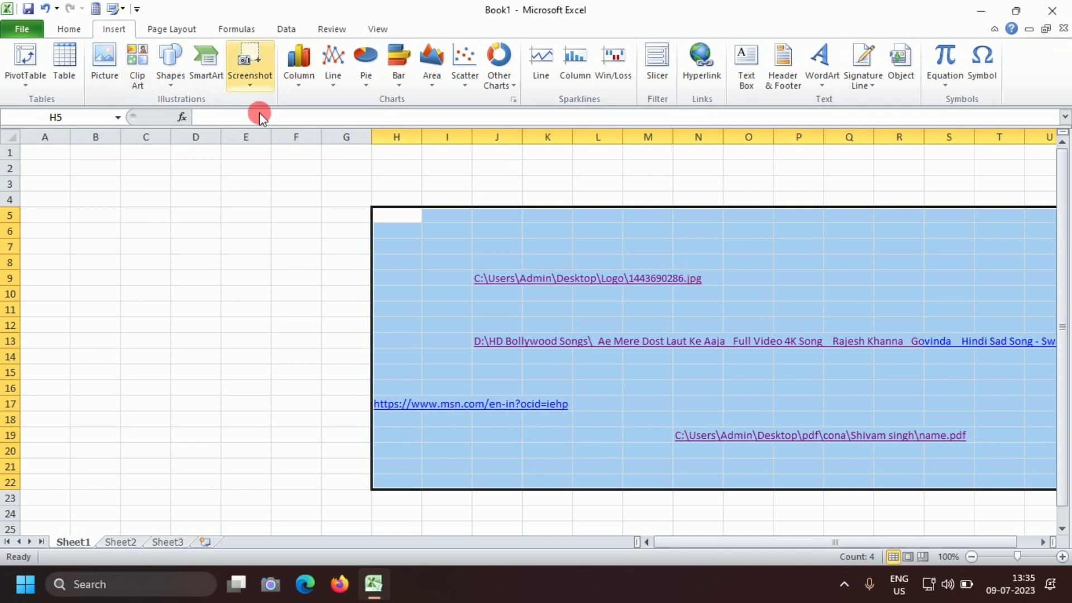
pyautogui.rightClick(594, 258)
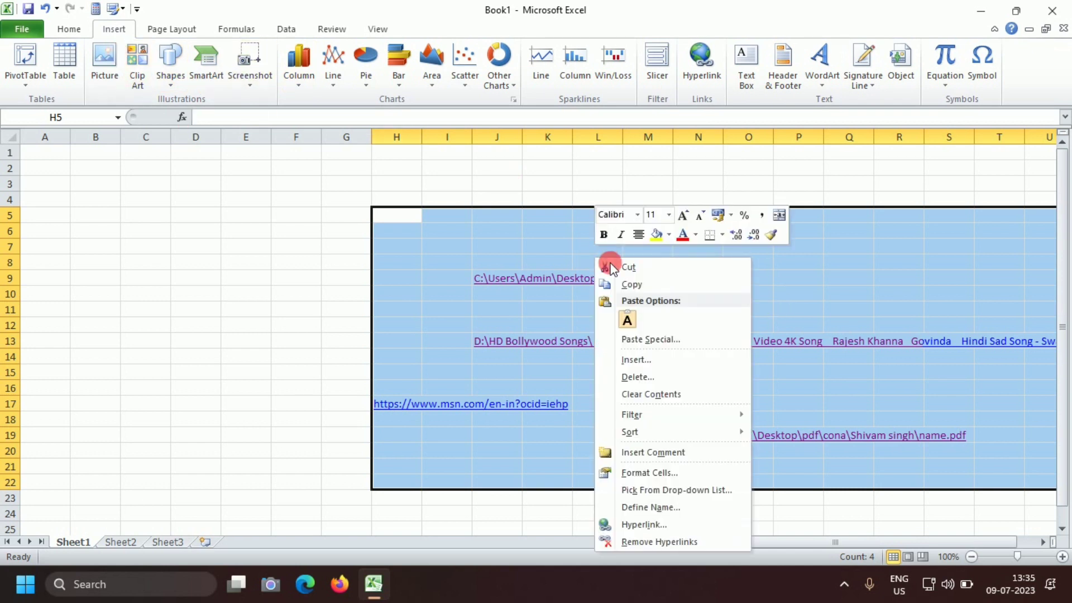
pyautogui.click(635, 378)
pyautogui.click(594, 419)
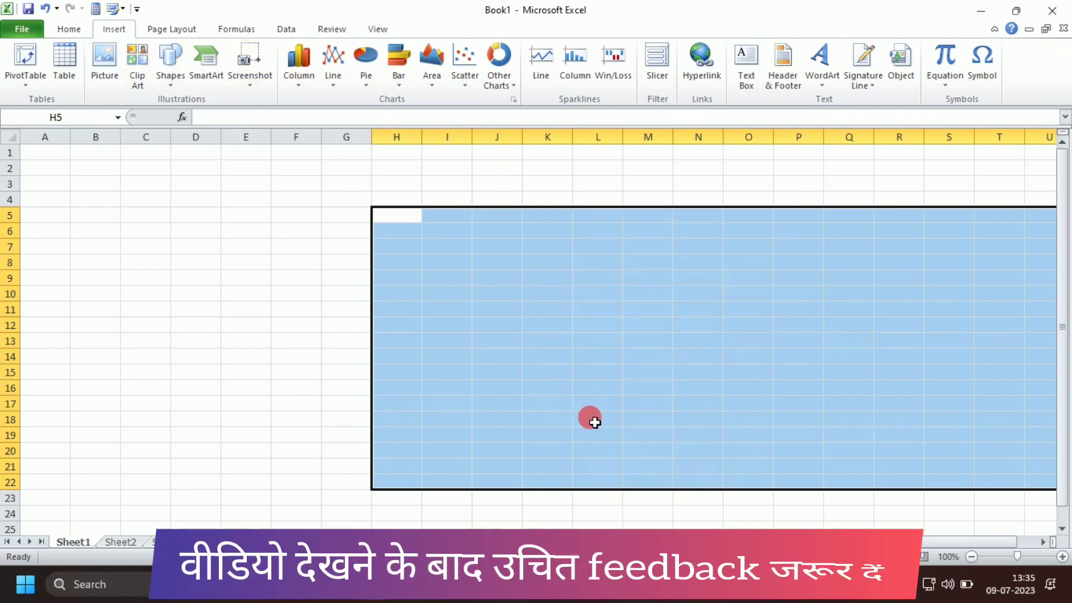
pyautogui.click(144, 278)
pyautogui.click(380, 292)
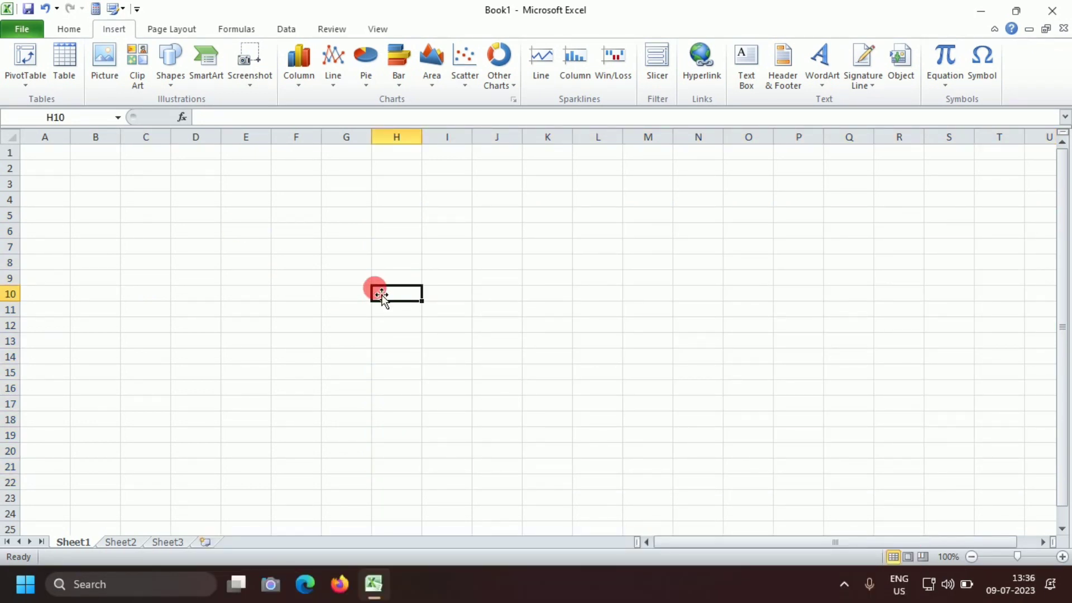
# Enter 'My youtube Channel' in H10, then open and cancel the Insert Hyperlink dialog.
pyautogui.write('My you')
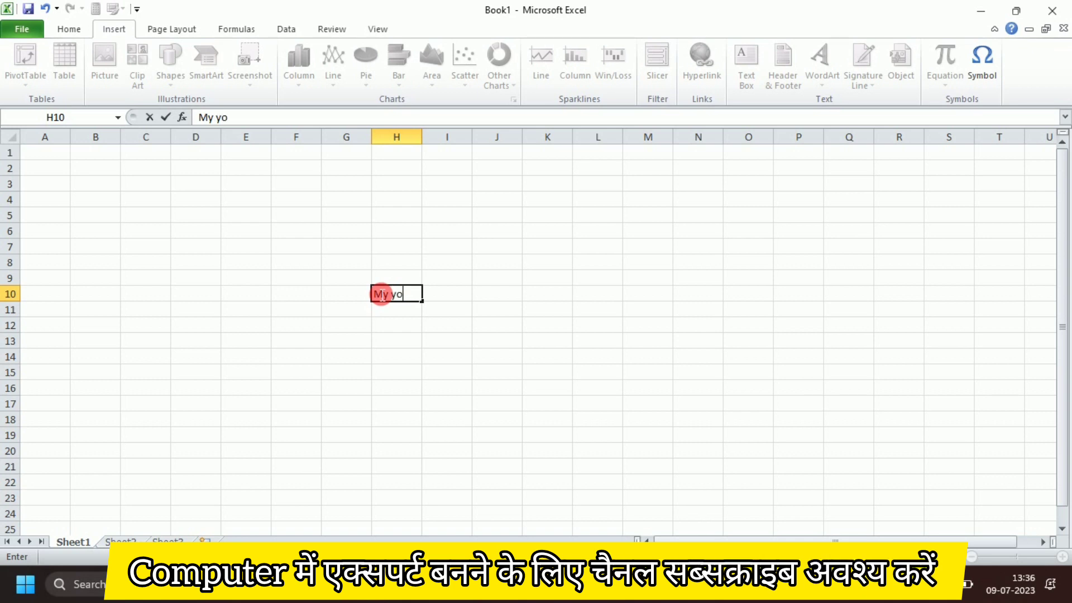
pyautogui.write('tube Channel')
pyautogui.click(399, 353)
pyautogui.click(411, 296)
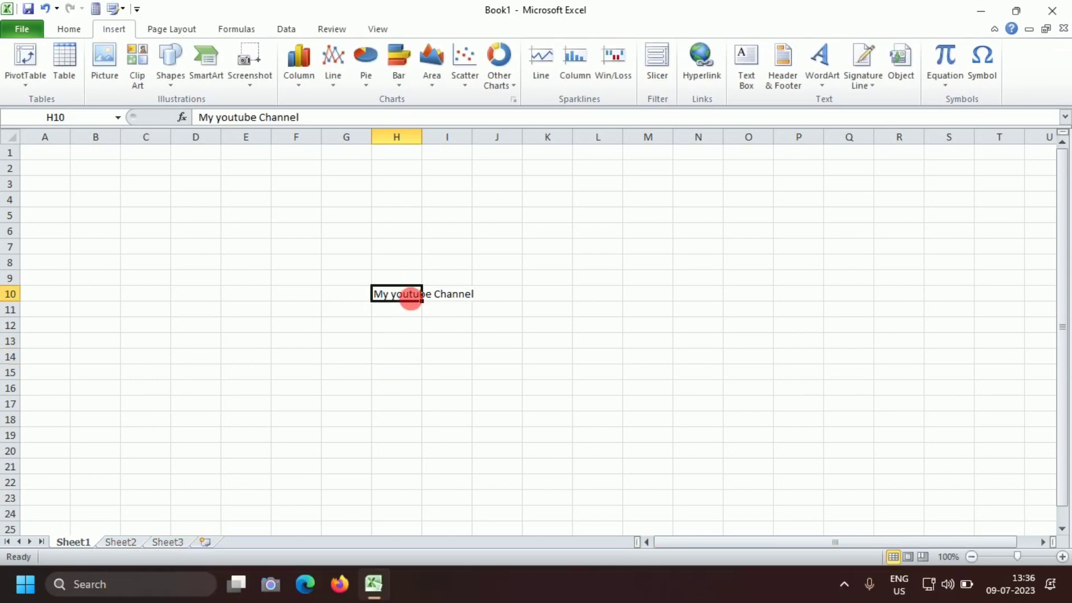
pyautogui.click(702, 62)
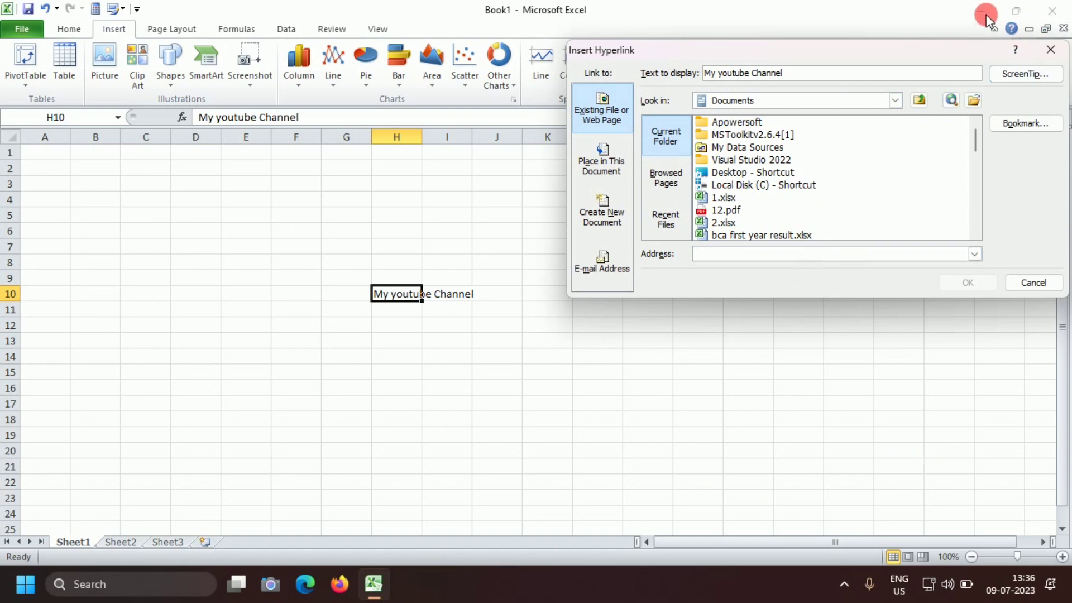
pyautogui.click(1051, 50)
# Minimise Excel, launch Chrome, and search 'c guide' to reach the TT C GUIDE YouTube channel.
pyautogui.click(978, 17)
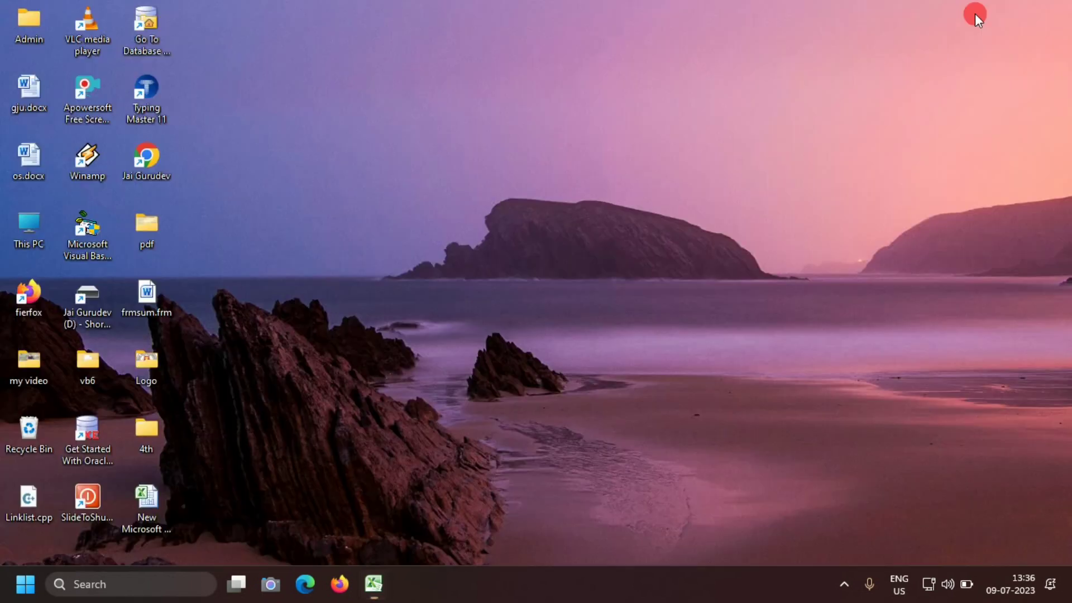
pyautogui.click(132, 156)
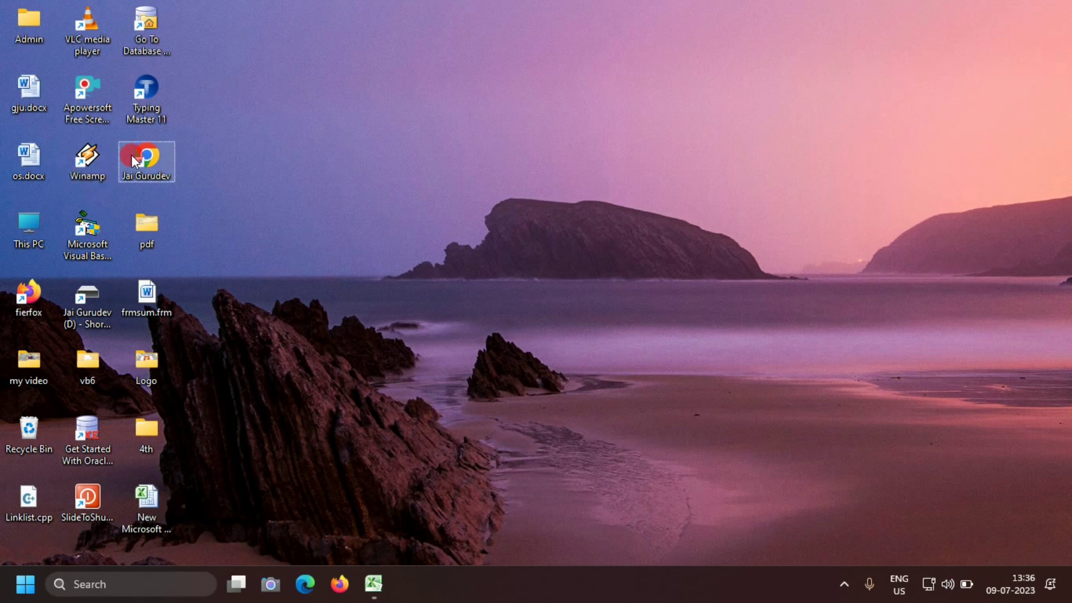
pyautogui.doubleClick(132, 156)
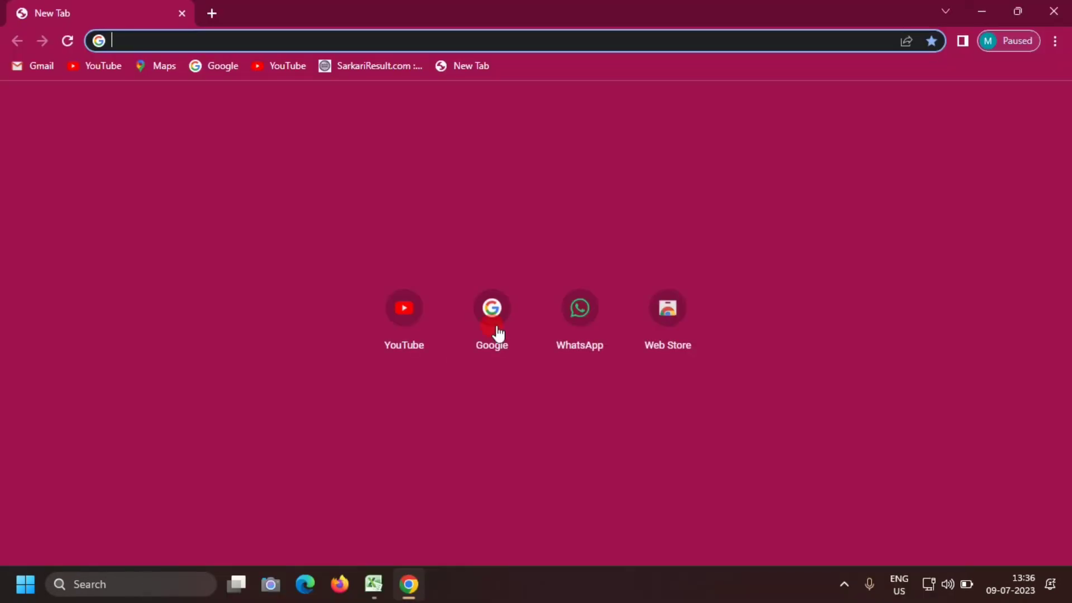
pyautogui.click(494, 309)
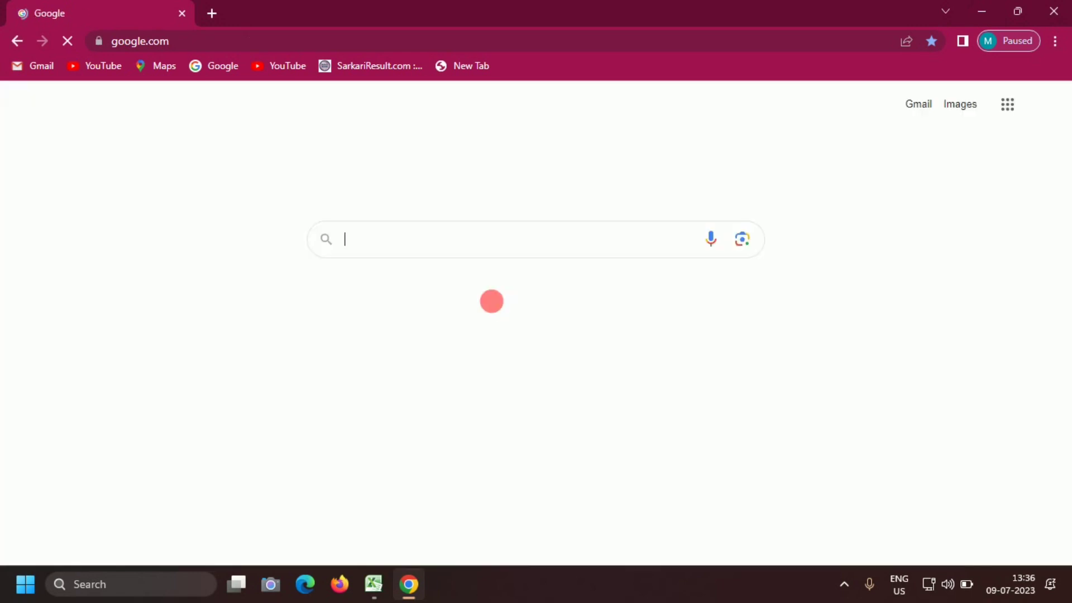
pyautogui.click(436, 247)
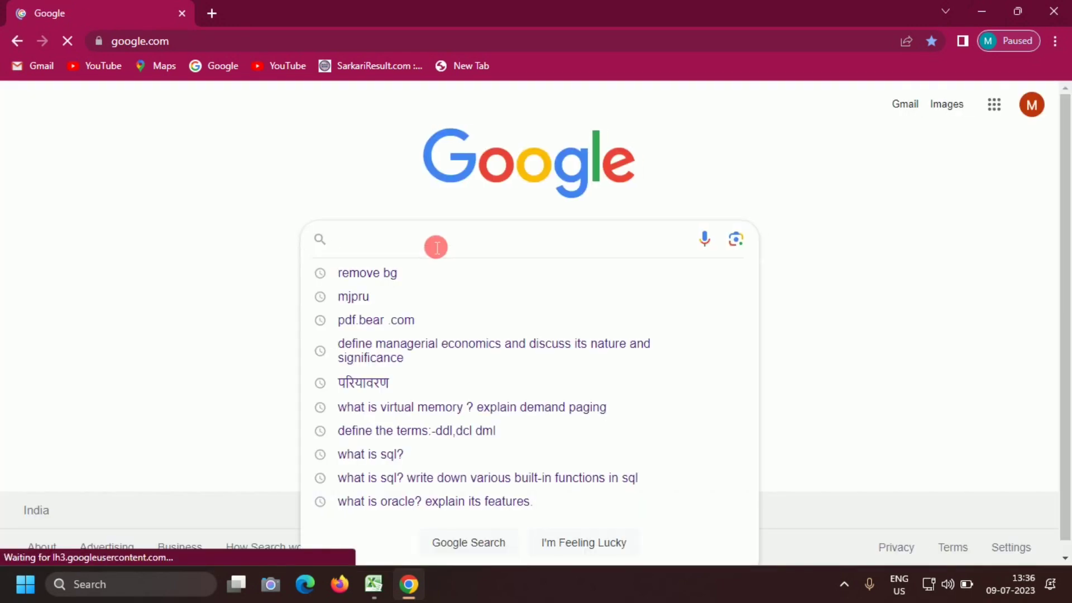
pyautogui.write('ttc guid')
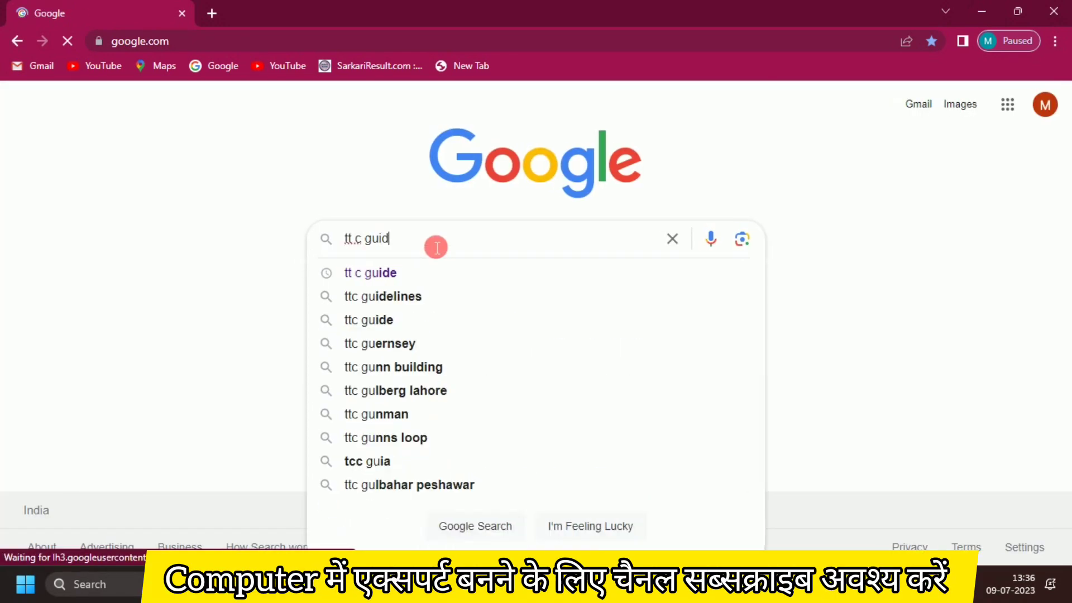
pyautogui.write('e')
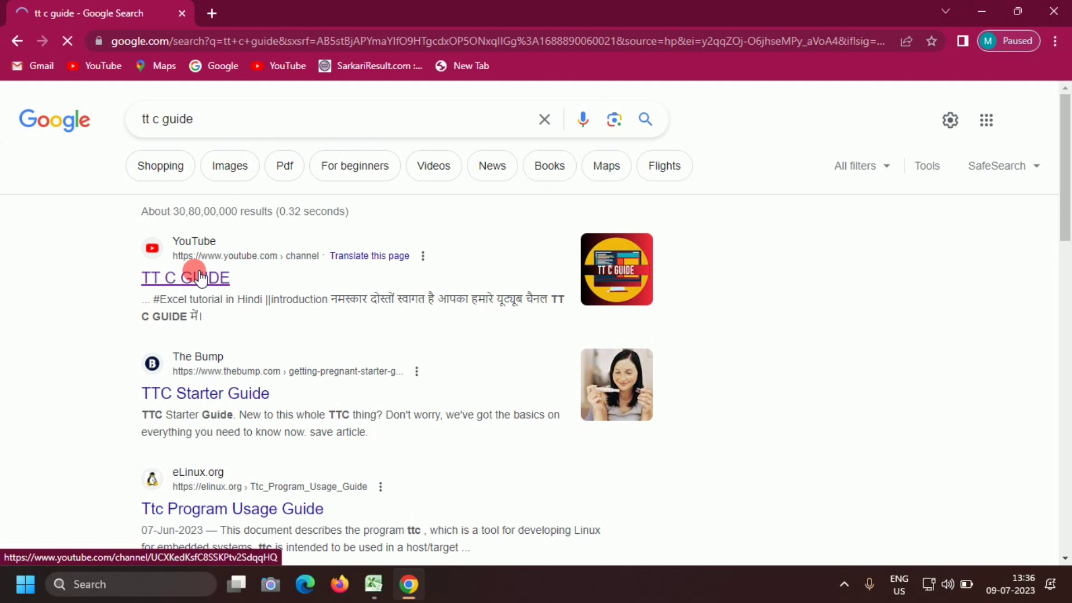
pyautogui.click(198, 276)
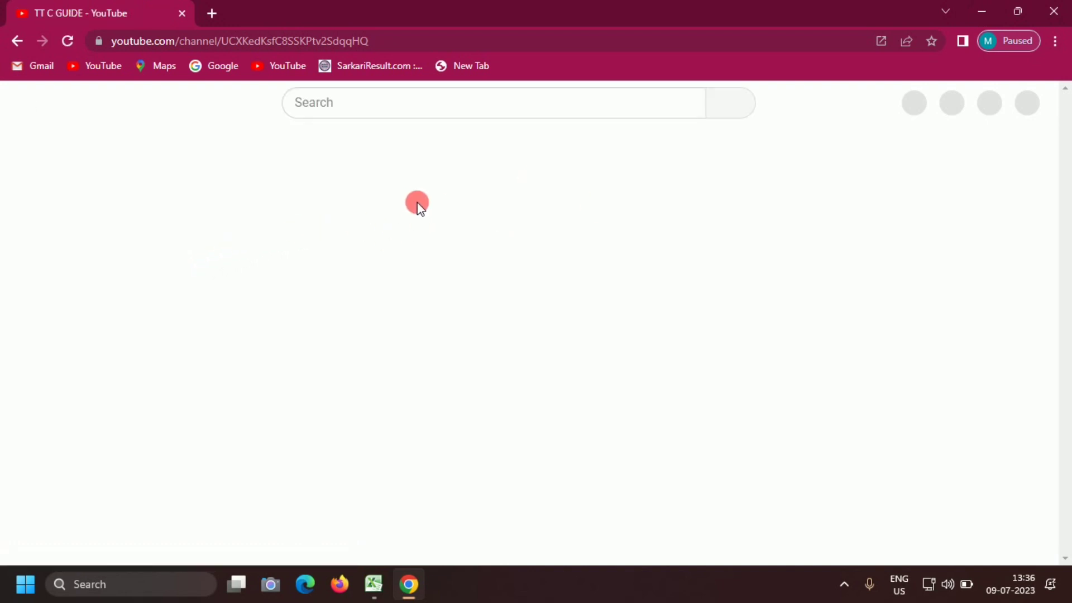
# Copy the channel page's web address and close Chrome.
pyautogui.click(399, 49)
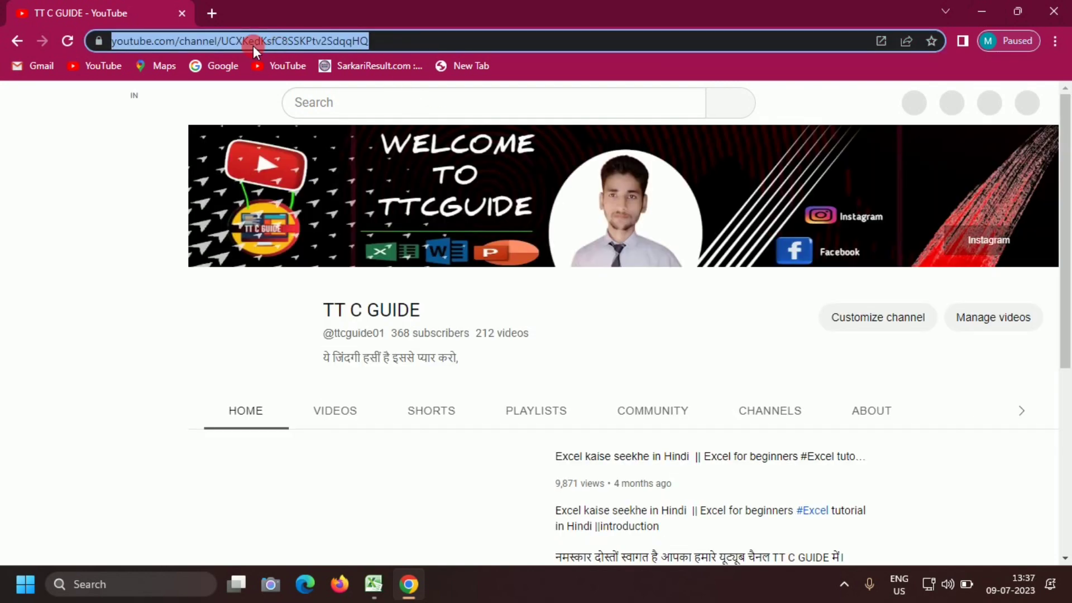
pyautogui.rightClick(264, 35)
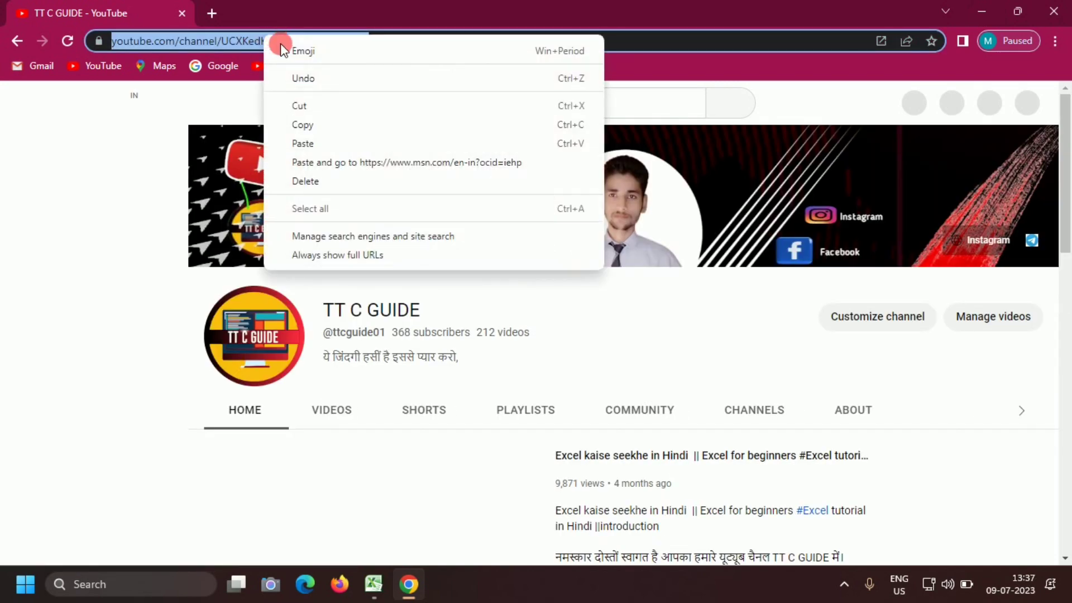
pyautogui.click(302, 119)
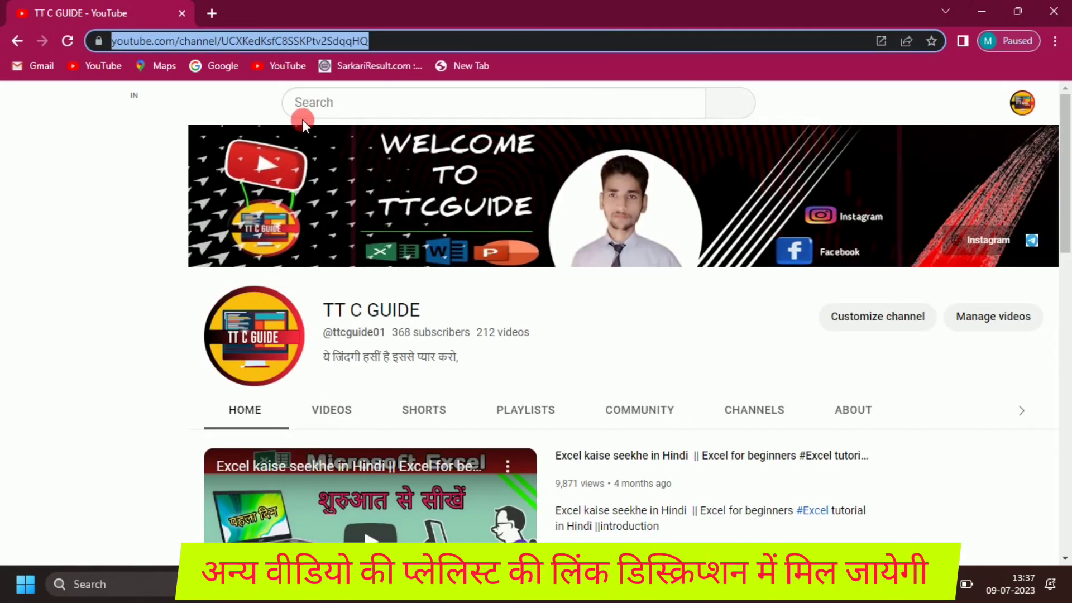
pyautogui.click(1054, 14)
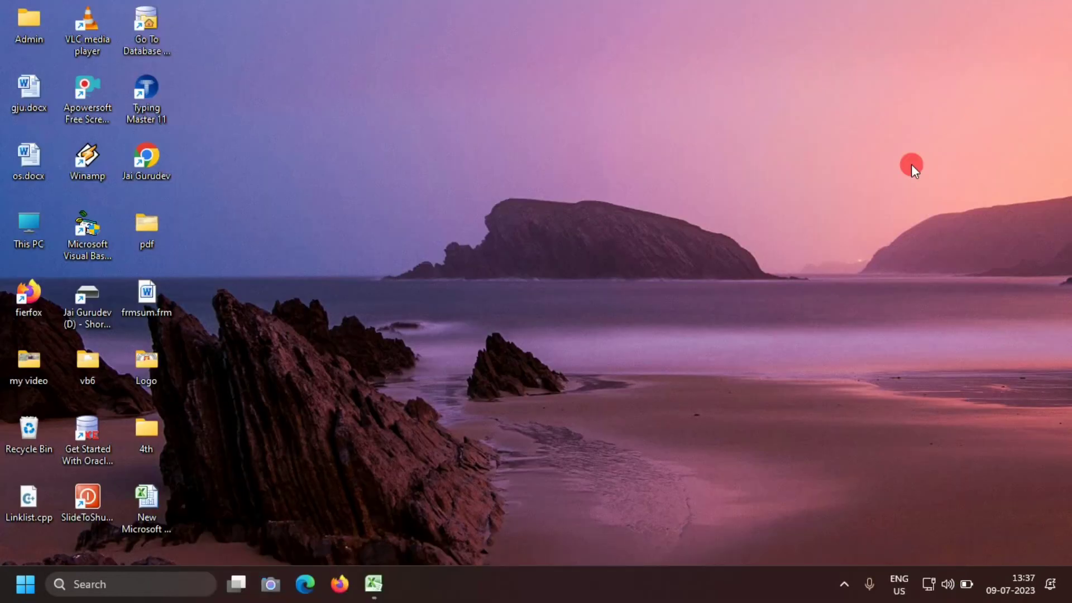
# Link the 'My youtube Channel' text in H10 to the pasted YouTube channel URL.
pyautogui.click(374, 584)
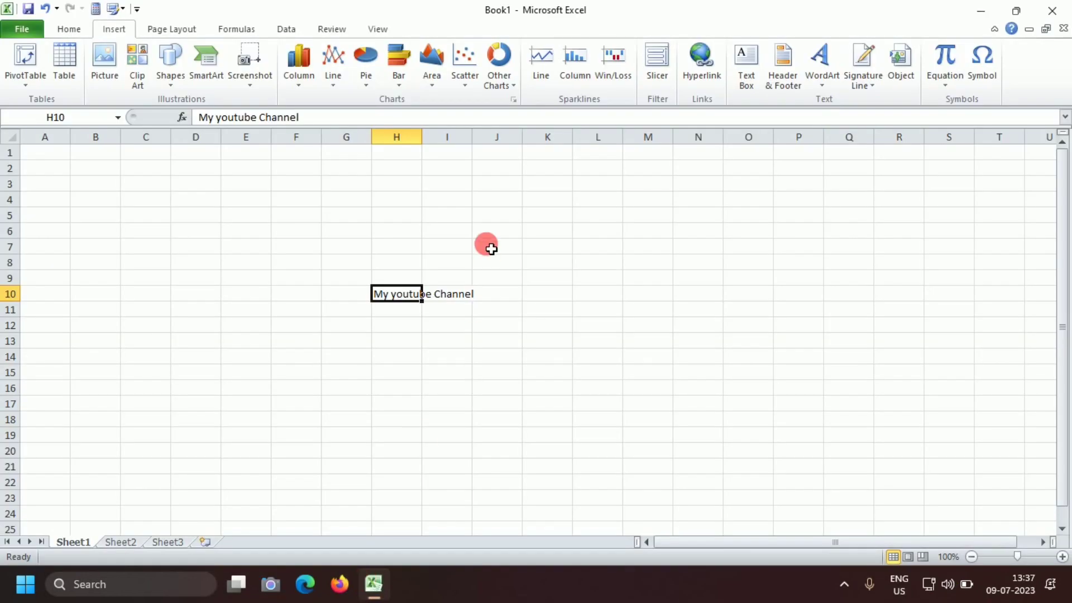
pyautogui.click(702, 59)
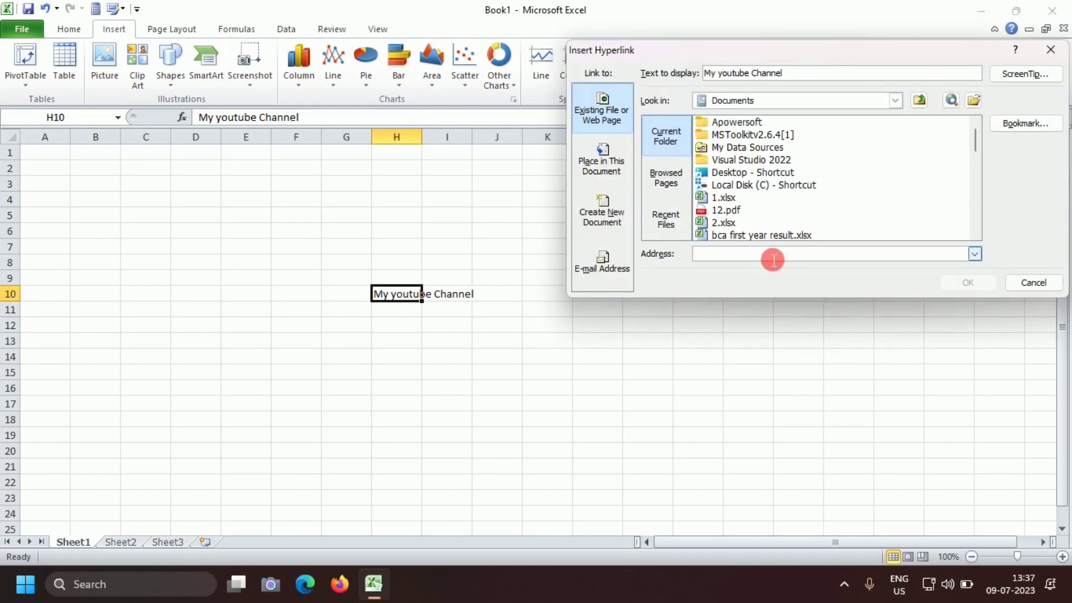
pyautogui.hotkey('ctrl', 'v')
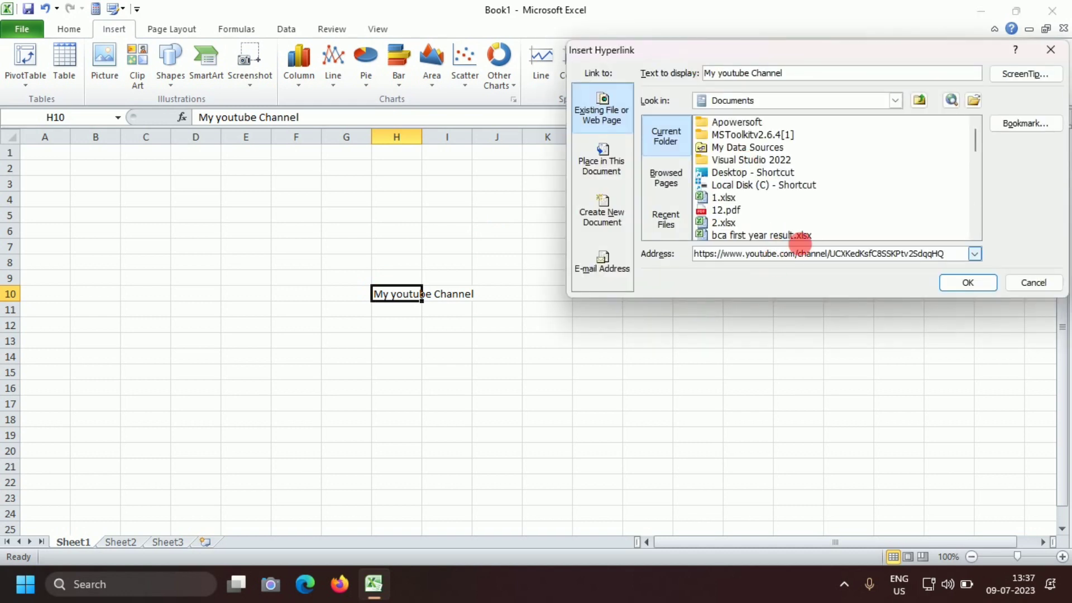
pyautogui.click(963, 282)
pyautogui.click(358, 355)
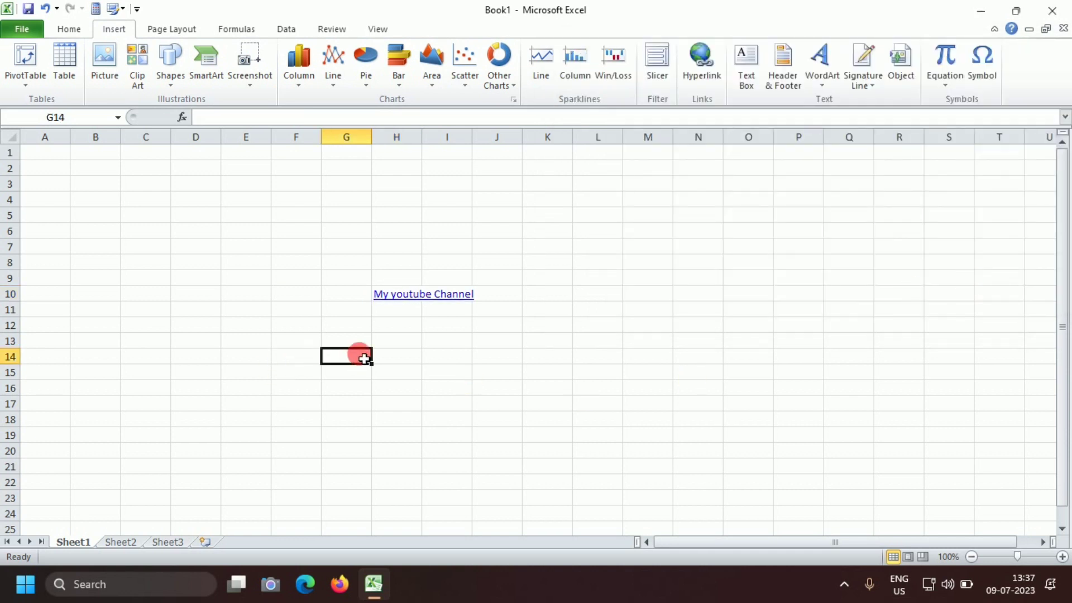
# Follow the H10 link to view the TT C GUIDE YouTube channel in Firefox, then close Firefox.
pyautogui.click(394, 307)
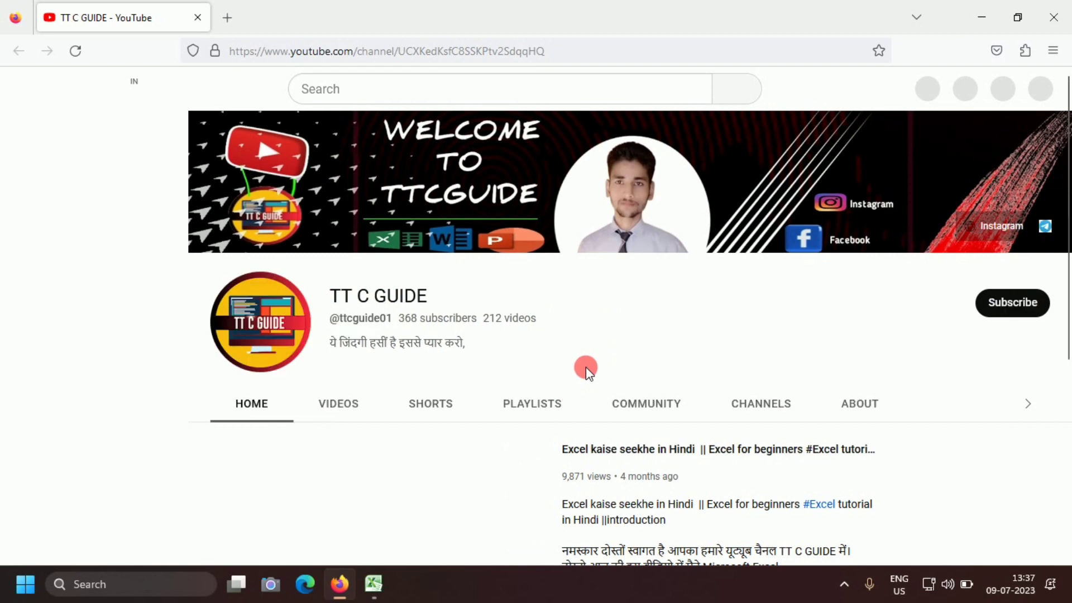
pyautogui.scroll(-5, 587, 371)
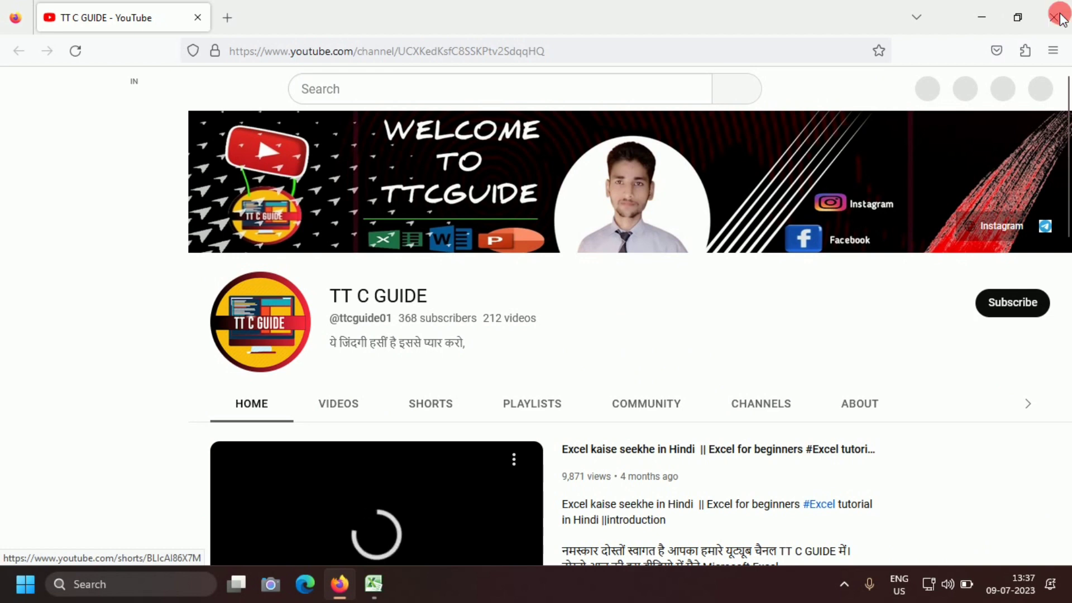
pyautogui.click(1059, 18)
# Cancel closing the workbook and minimize Excel to show the desktop.
pyautogui.click(1054, 11)
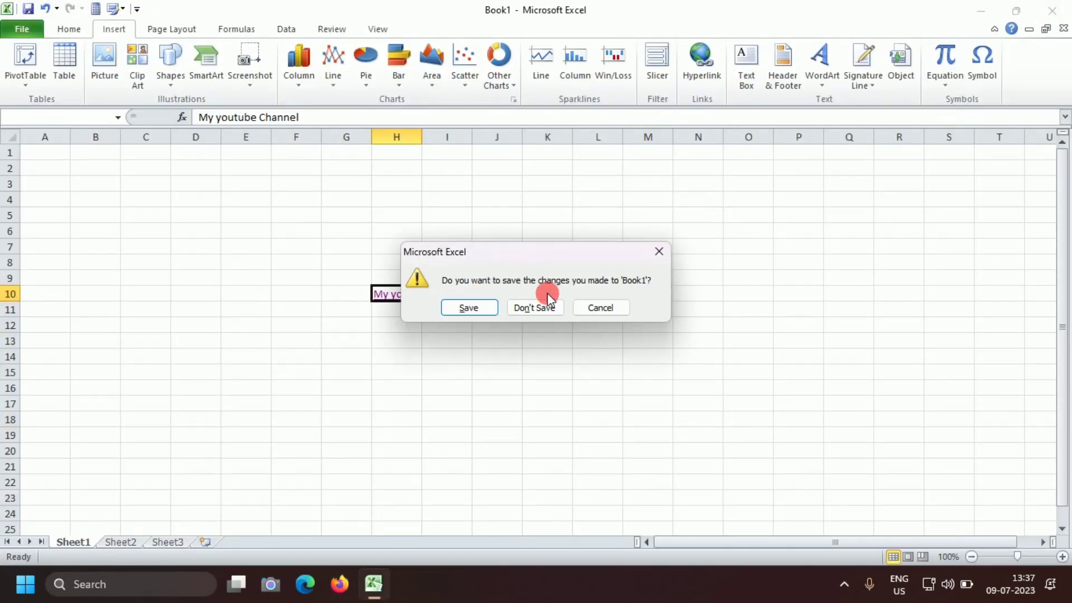
pyautogui.click(659, 252)
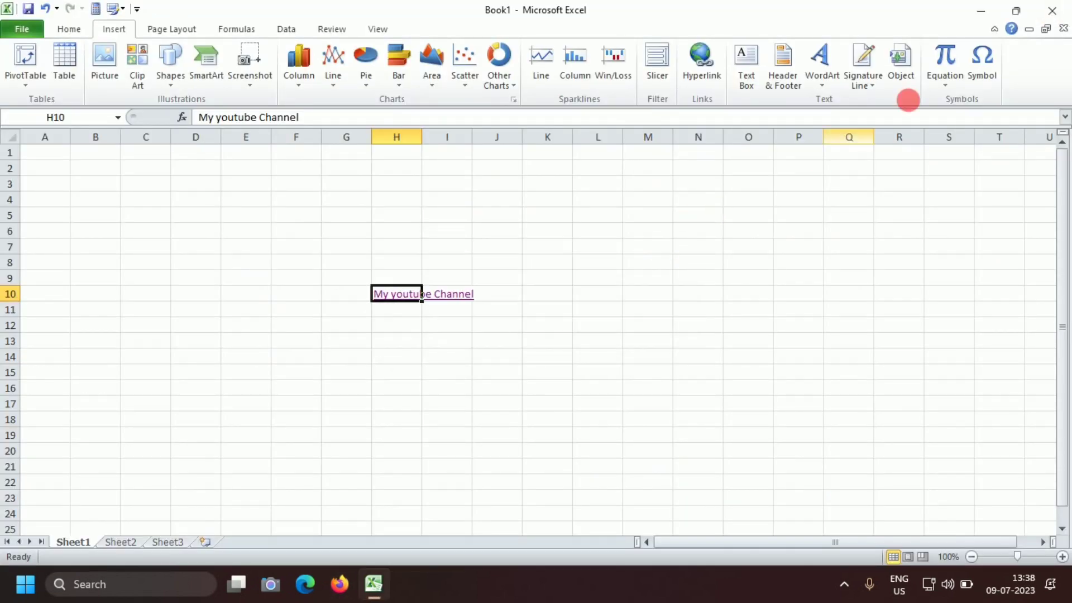
pyautogui.click(990, 11)
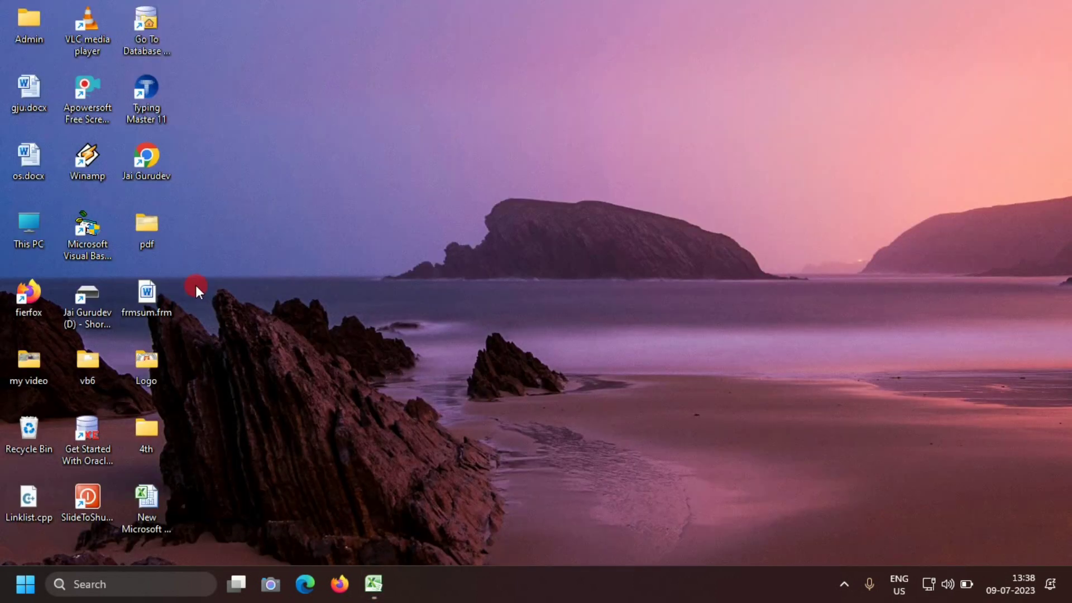
# Browse to the desktop 4th\Mis folder and open MIS.docx in Word.
pyautogui.doubleClick(148, 436)
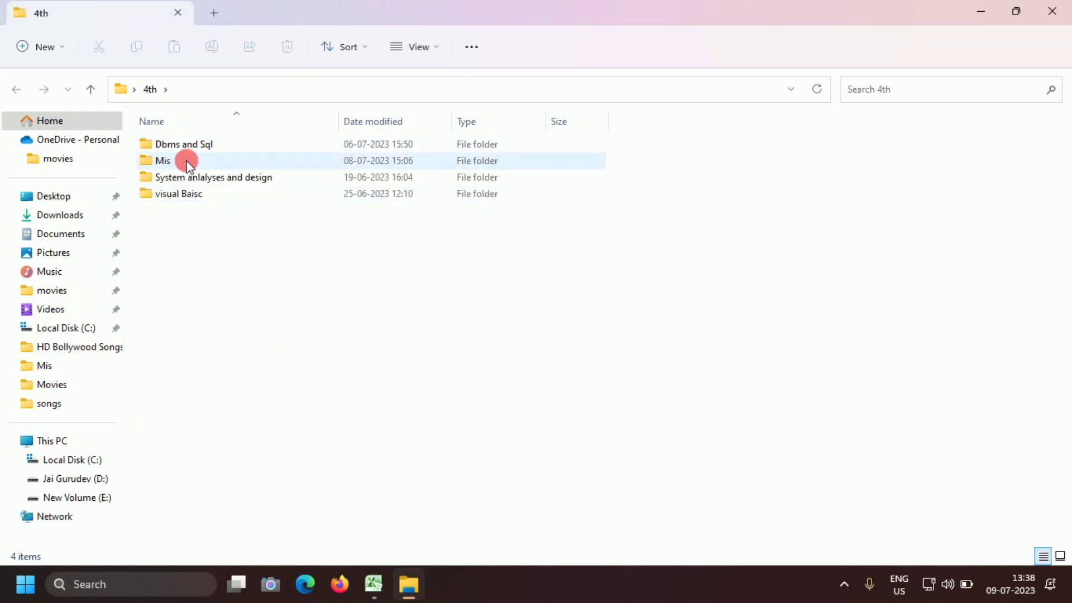
pyautogui.doubleClick(189, 162)
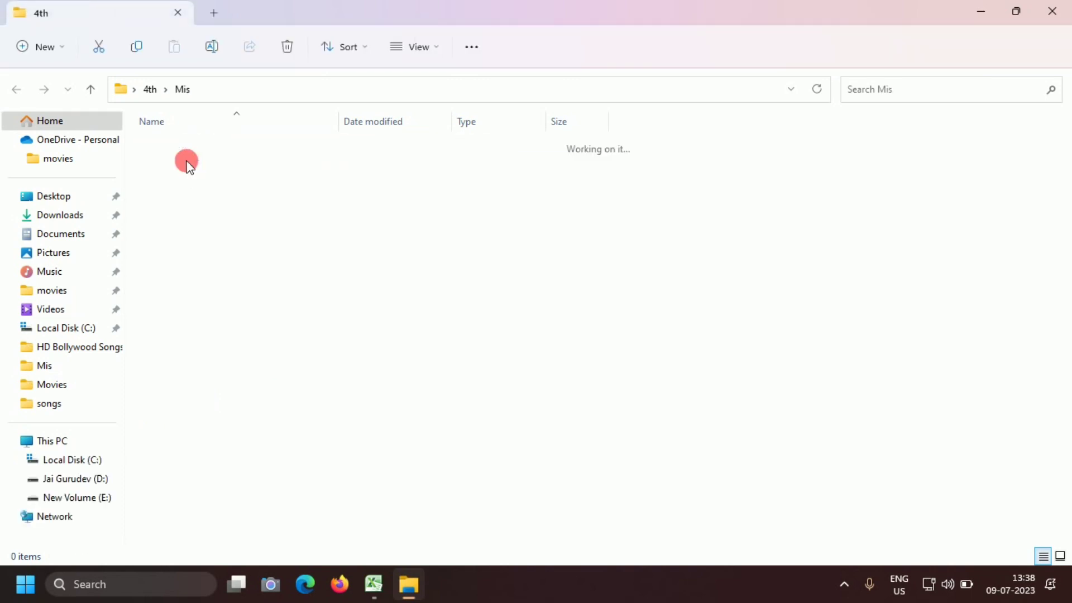
pyautogui.doubleClick(252, 144)
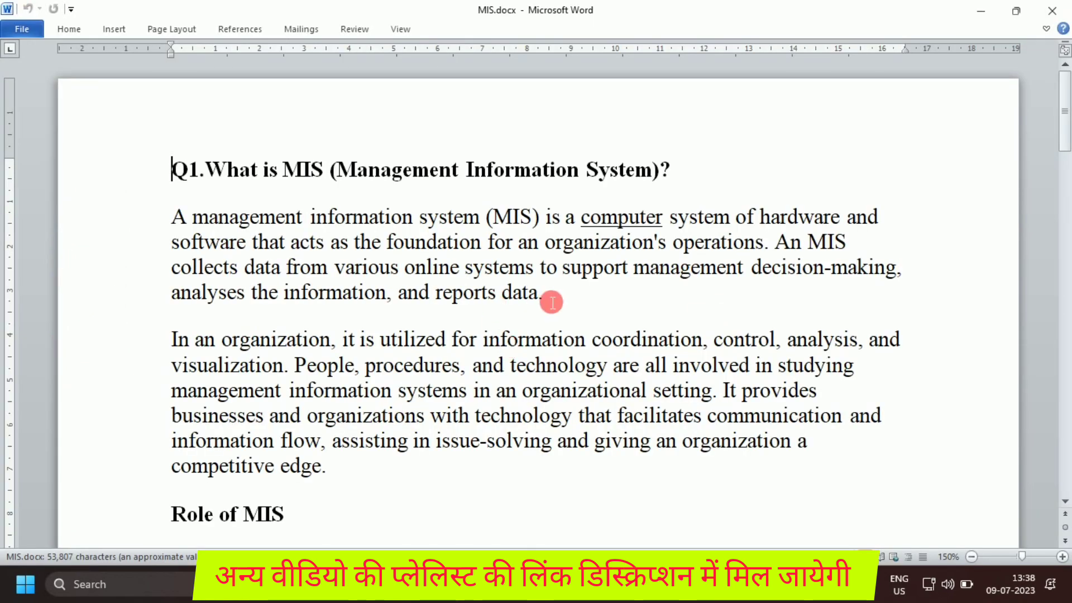
# Skim MIS.docx, close Word and File Explorer, and switch back to the Excel workbook.
pyautogui.scroll(-5, 544, 310)
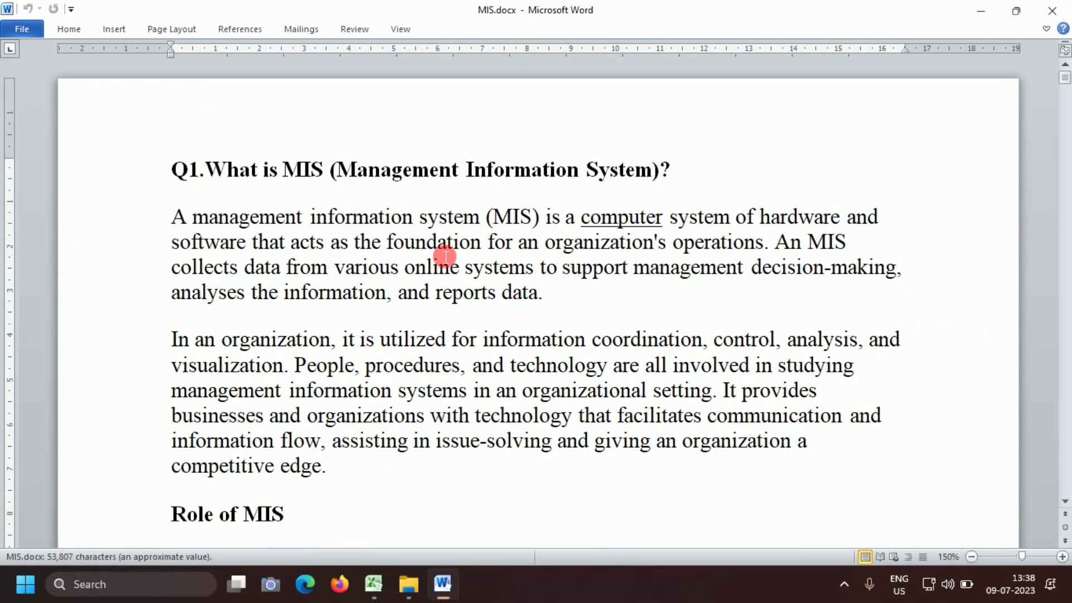
pyautogui.scroll(15, 442, 254)
pyautogui.click(1060, 8)
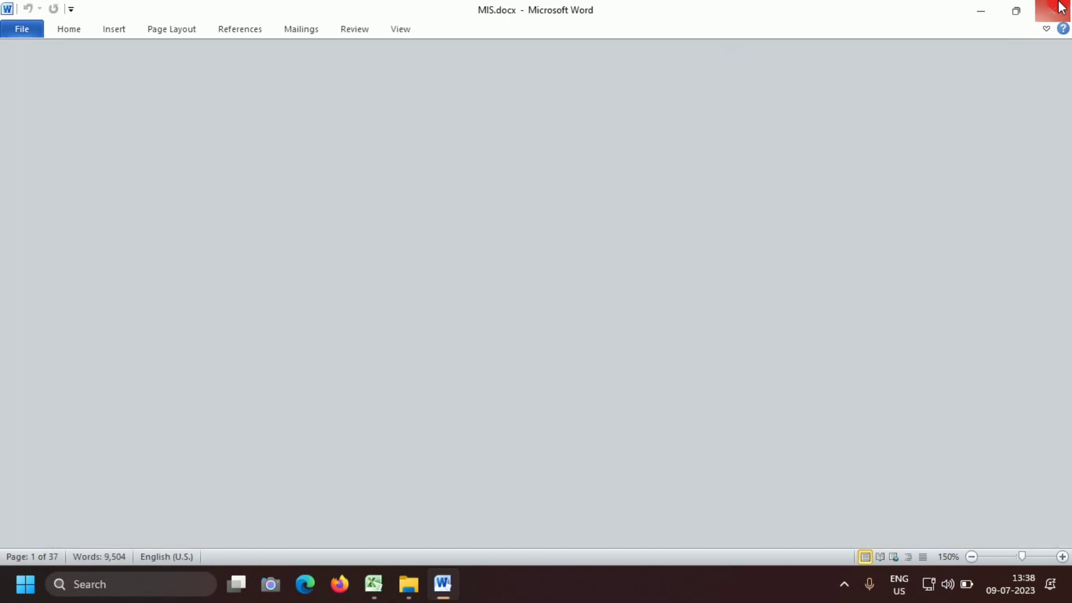
pyautogui.click(1060, 8)
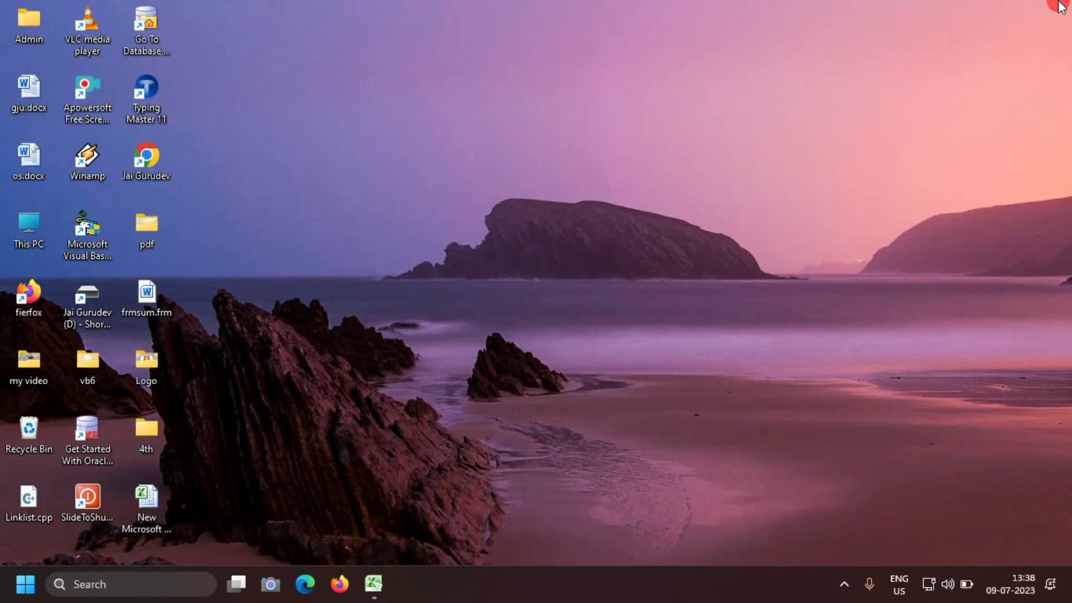
pyautogui.click(374, 584)
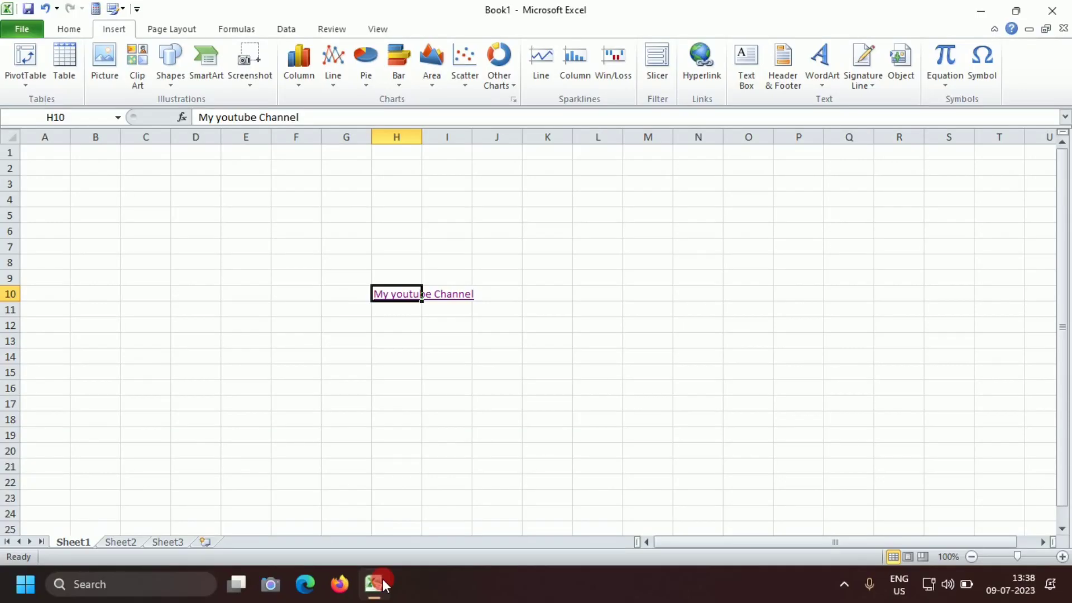
# Enter the label 'mis' in cell K13.
pyautogui.click(506, 352)
pyautogui.click(550, 340)
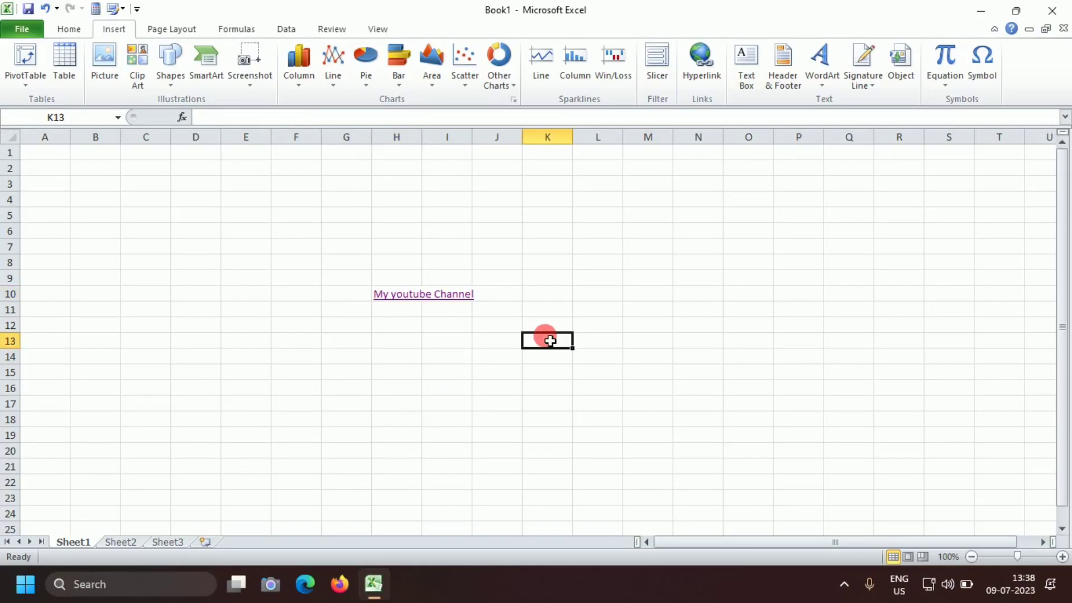
pyautogui.write('mis')
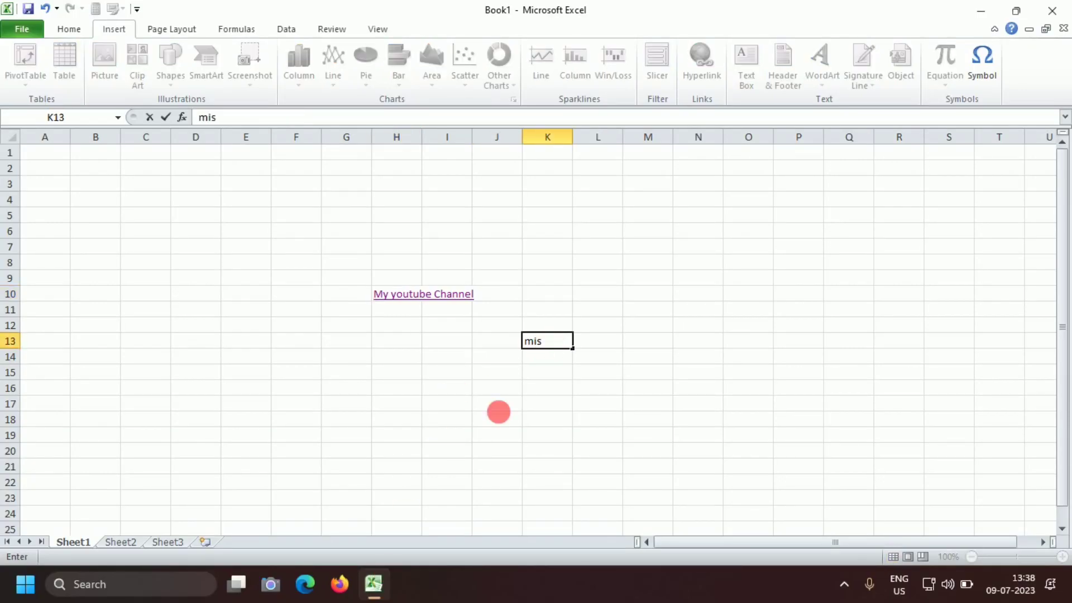
pyautogui.click(497, 449)
pyautogui.click(543, 341)
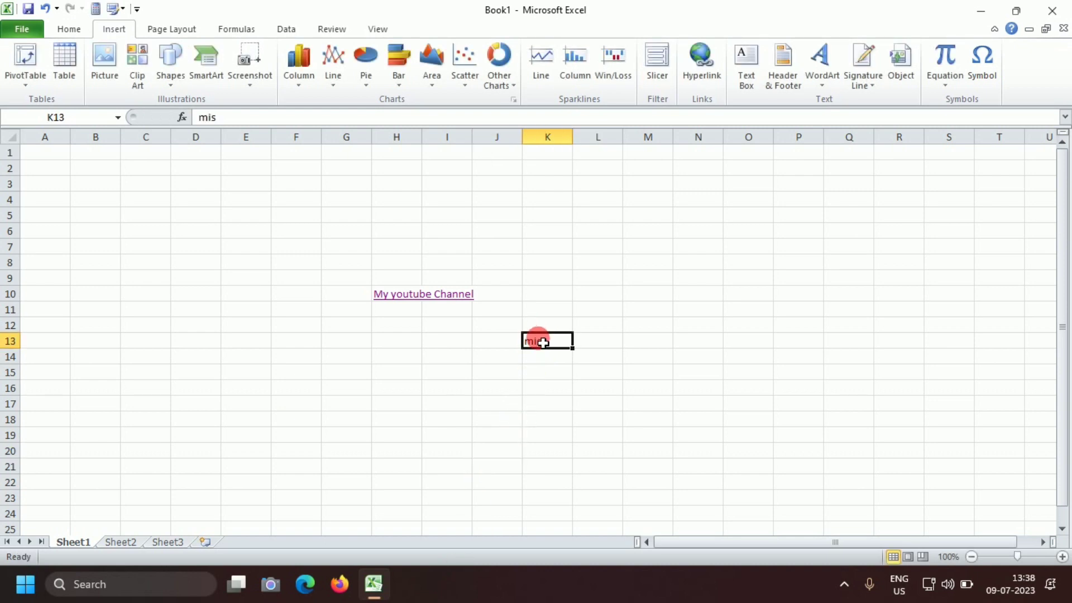
# Hyperlink K13 to the Mis folder under Desktop\4th.
pyautogui.click(702, 61)
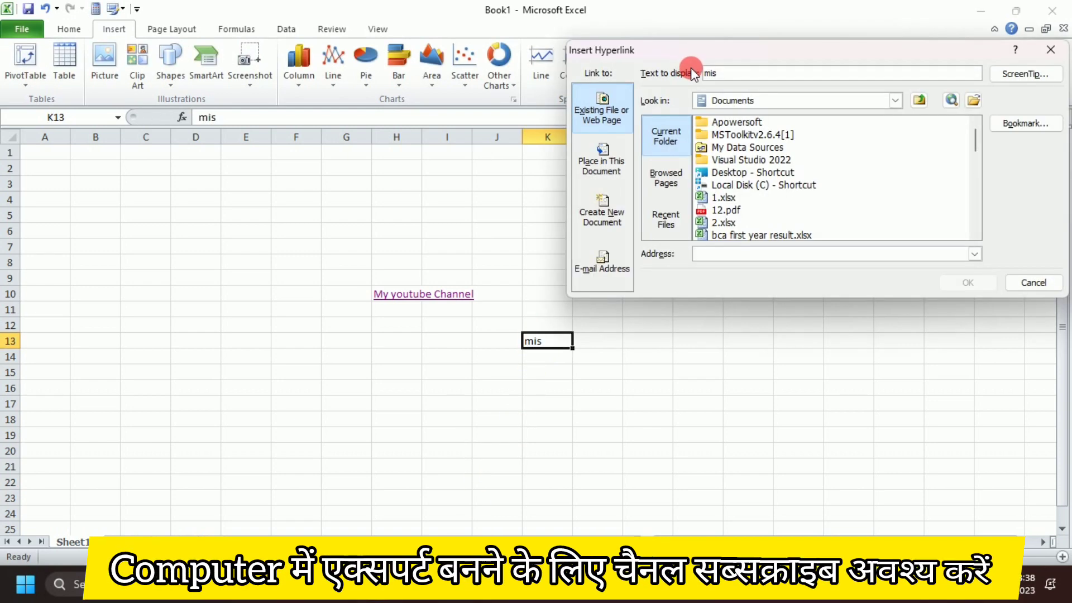
pyautogui.click(891, 100)
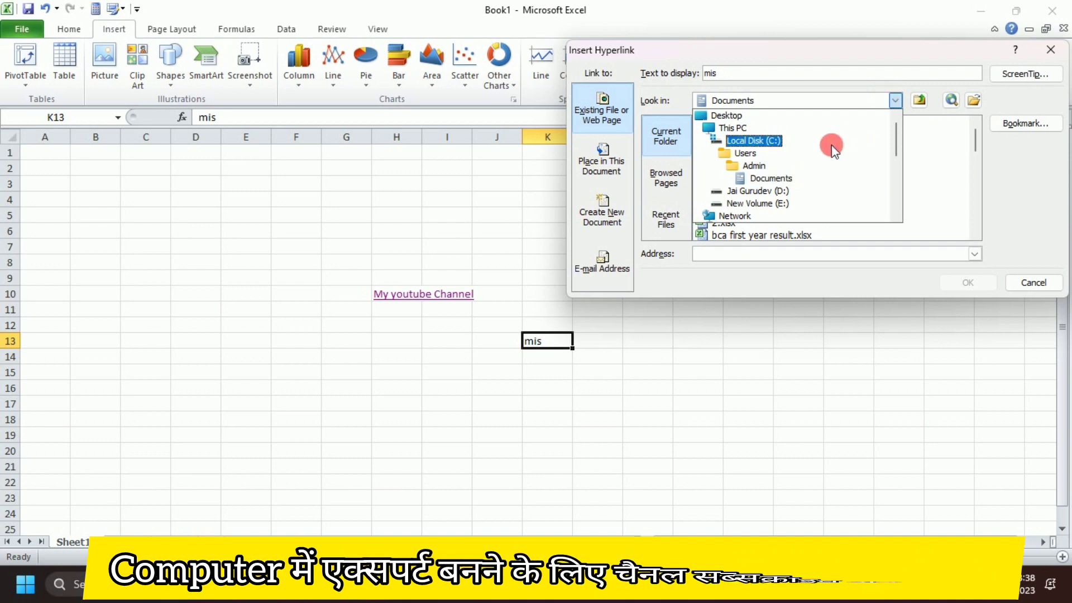
pyautogui.scroll(-1, 793, 162)
pyautogui.scroll(-2, 778, 170)
pyautogui.scroll(-2, 780, 173)
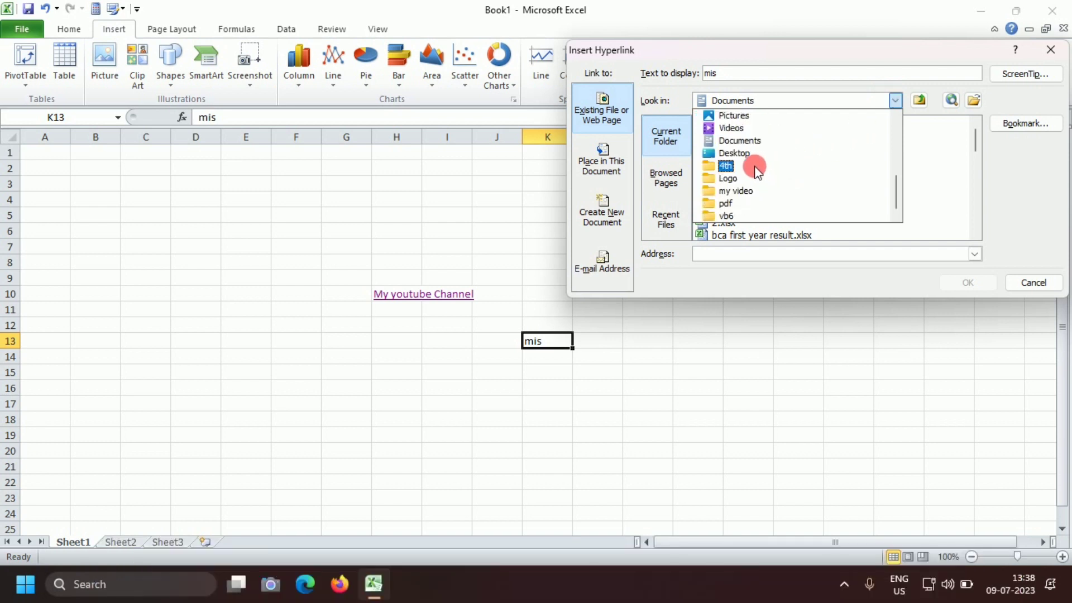
pyautogui.click(758, 168)
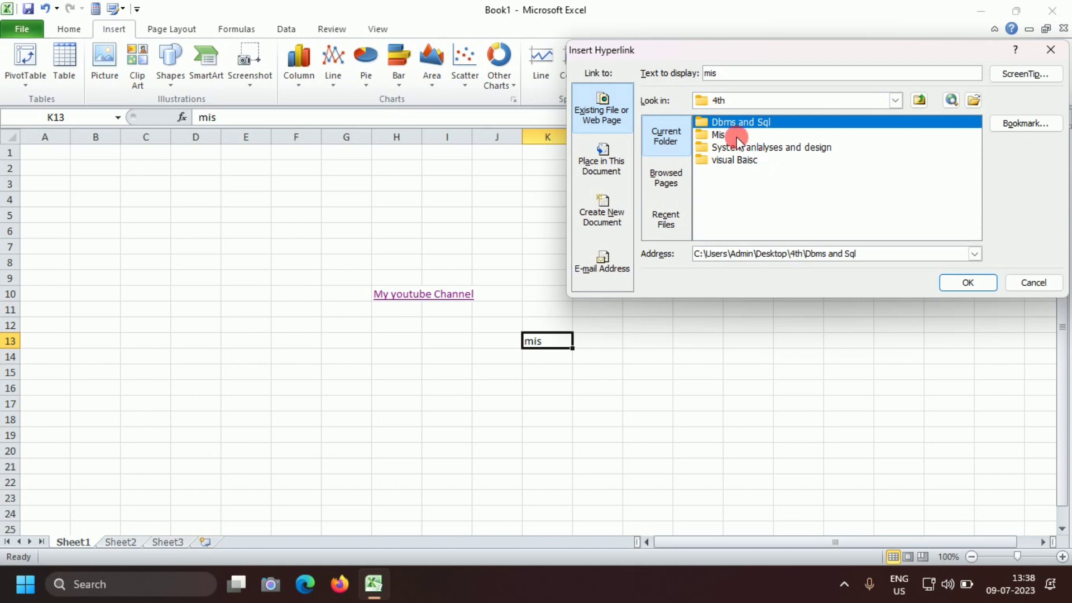
pyautogui.click(735, 135)
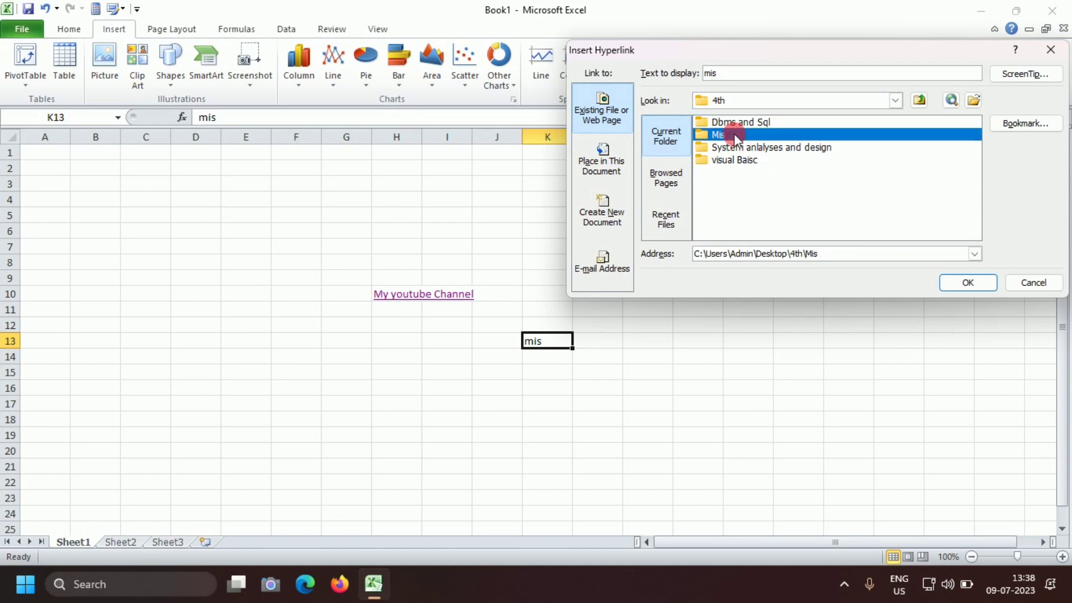
pyautogui.click(967, 282)
pyautogui.click(506, 434)
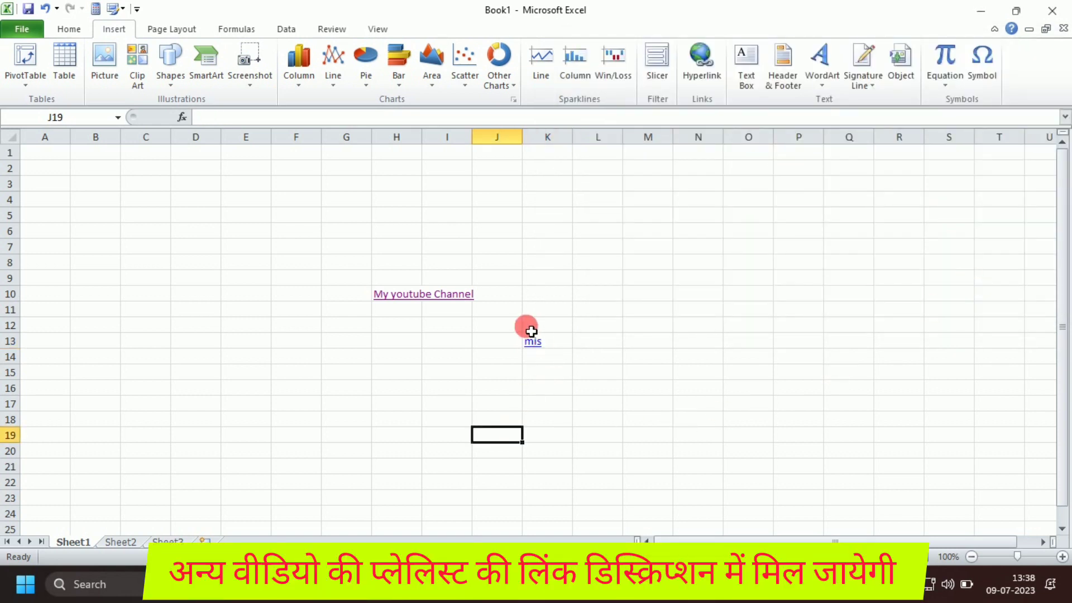
pyautogui.click(538, 340)
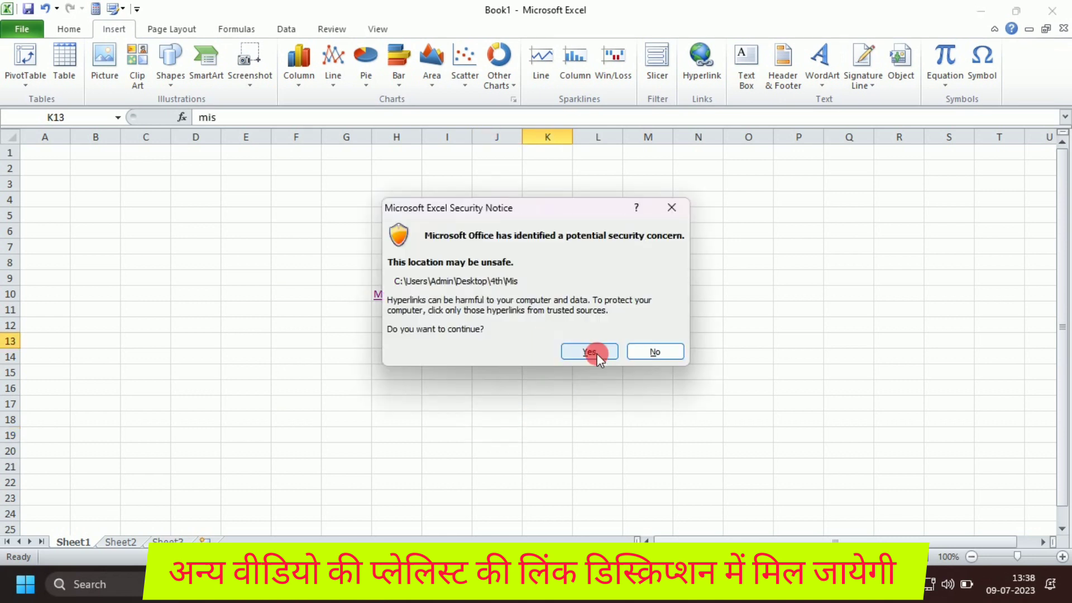
pyautogui.click(595, 352)
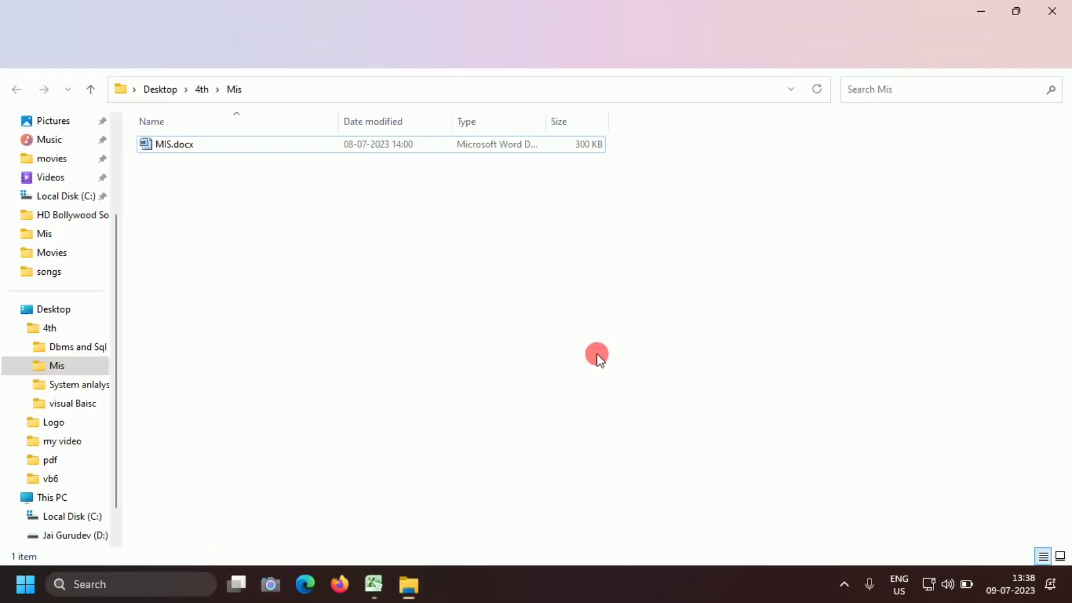
pyautogui.doubleClick(177, 149)
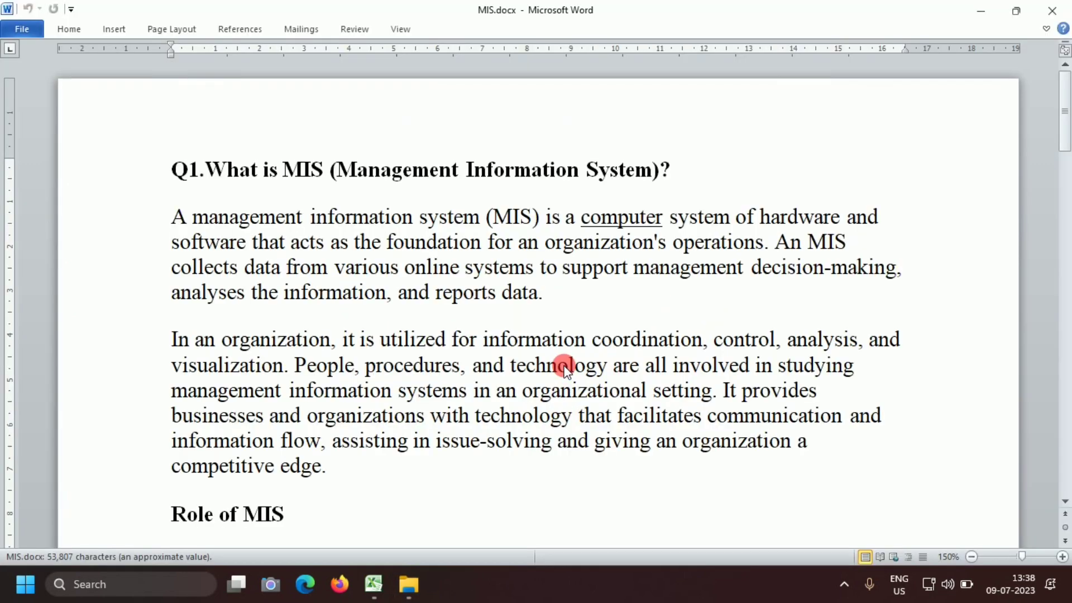
pyautogui.click(1047, 12)
pyautogui.click(1048, 10)
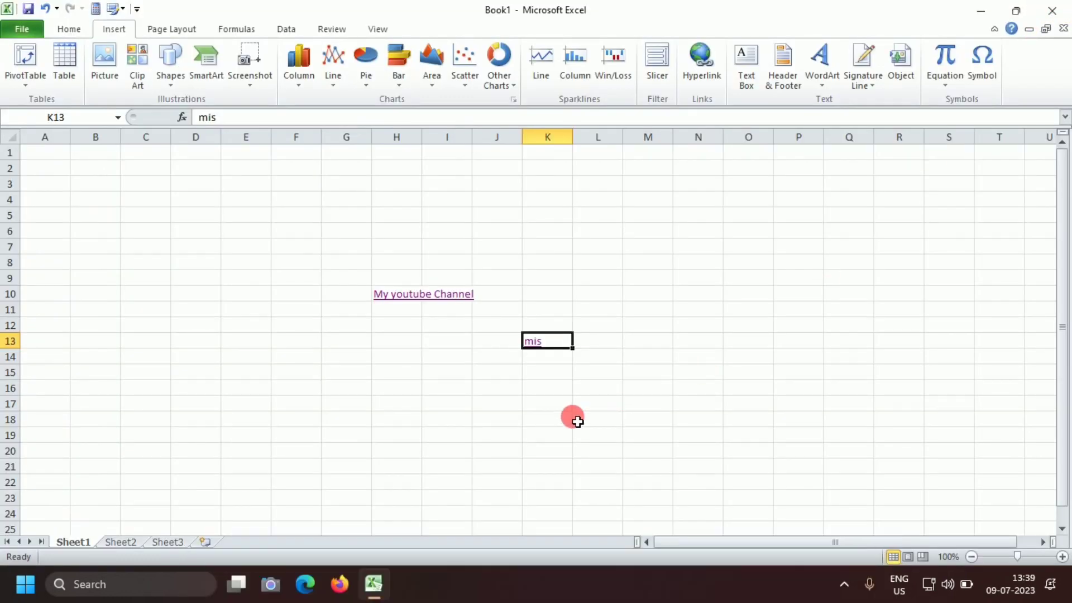
# Start a hyperlink for cell K14 and open the Look in locations list.
pyautogui.click(571, 420)
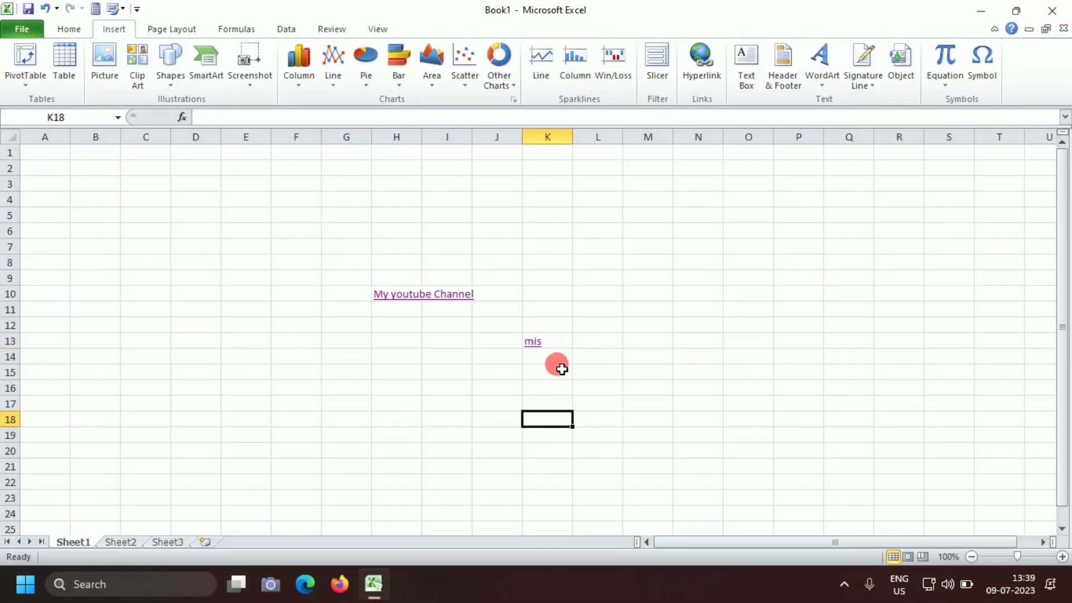
pyautogui.click(555, 362)
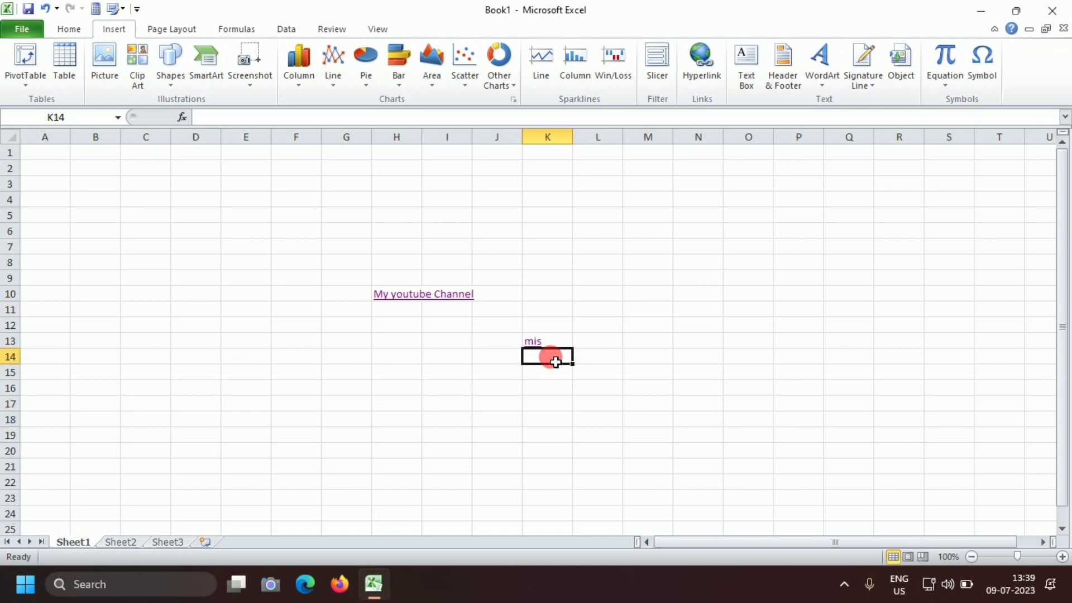
pyautogui.click(714, 68)
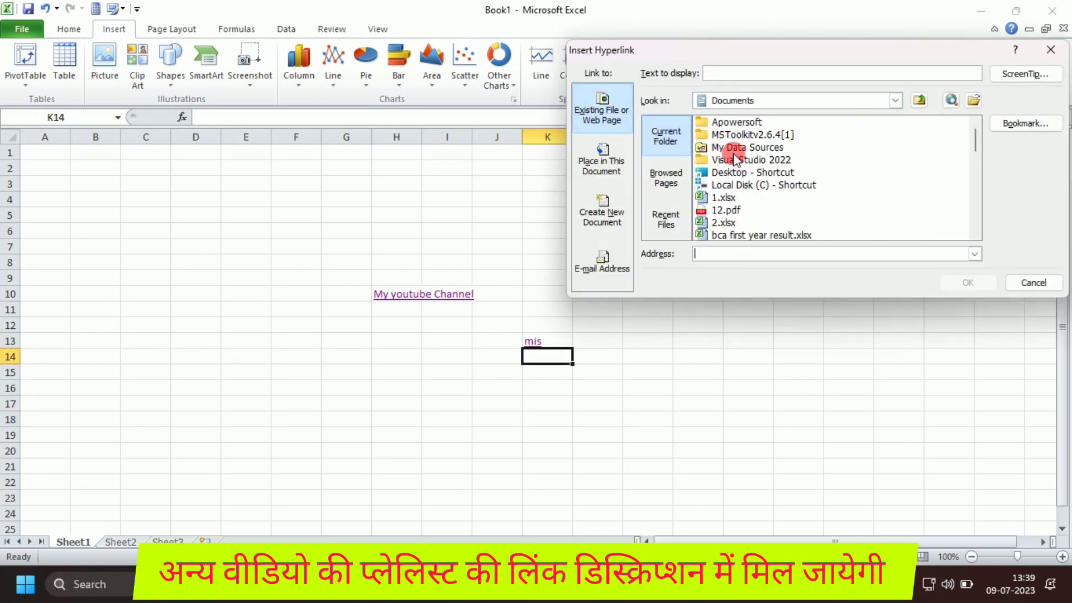
pyautogui.moveTo(974, 146); pyautogui.dragTo(973, 197)
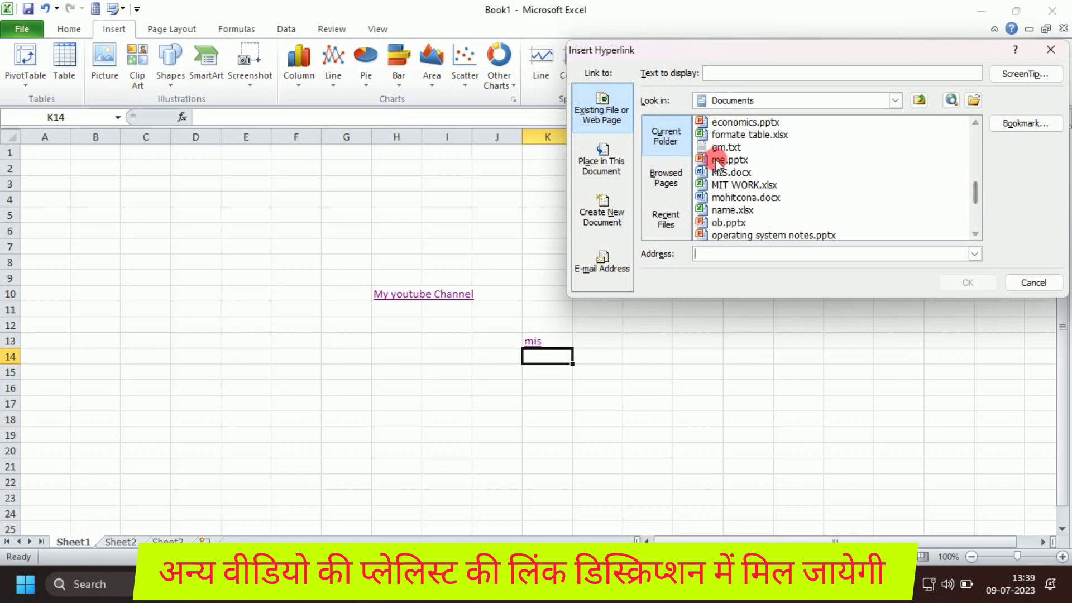
pyautogui.click(894, 101)
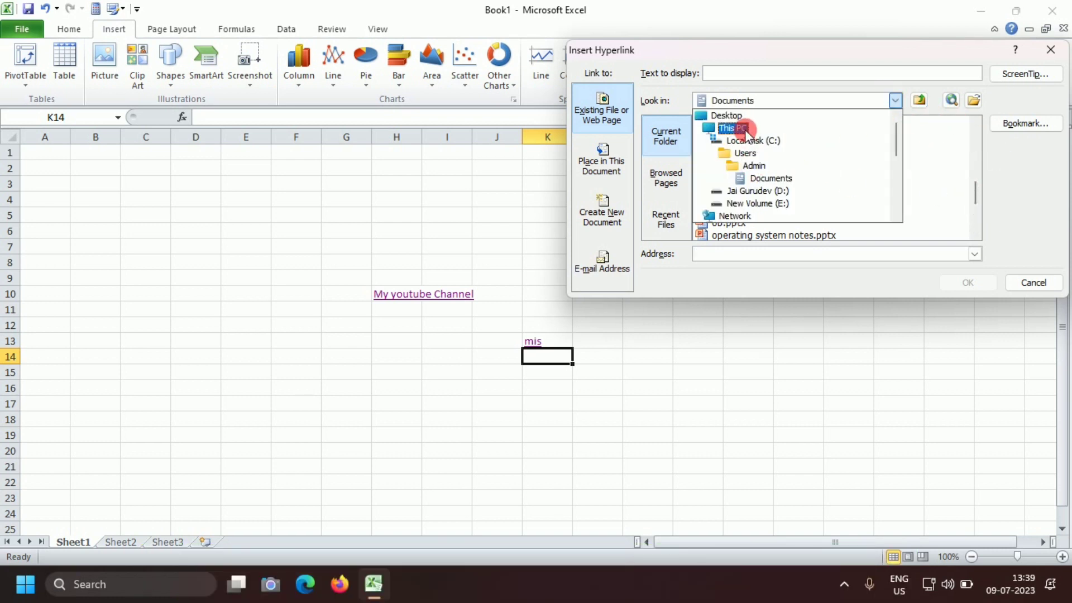
# Browse to Desktop\4th\Mis and link K14 to MIS.docx.
pyautogui.scroll(-2, 745, 129)
pyautogui.scroll(-1, 743, 134)
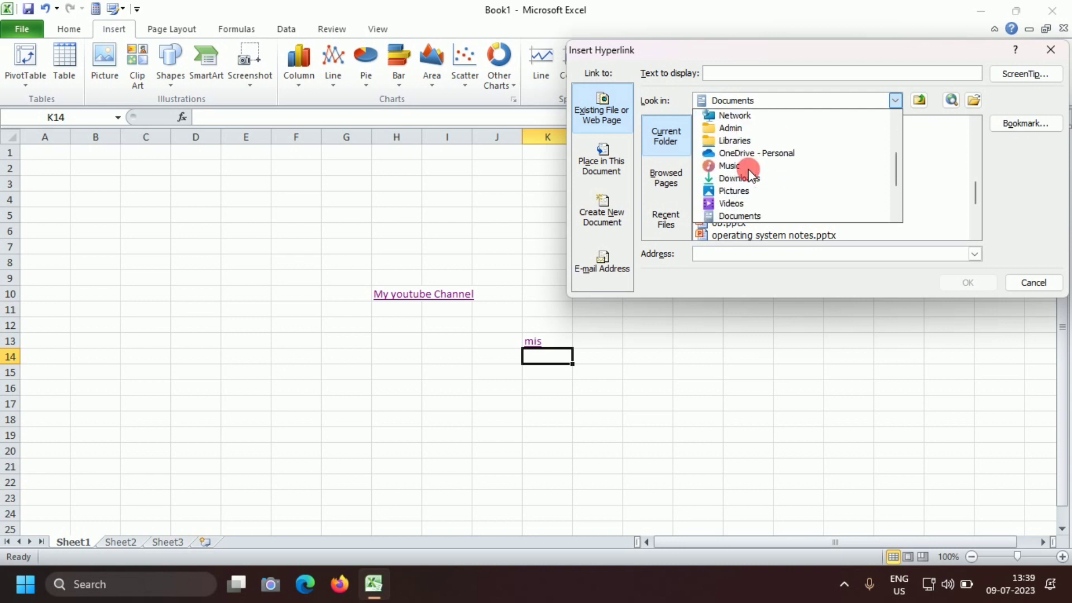
pyautogui.scroll(-2, 738, 141)
pyautogui.scroll(-1, 738, 141)
pyautogui.click(735, 165)
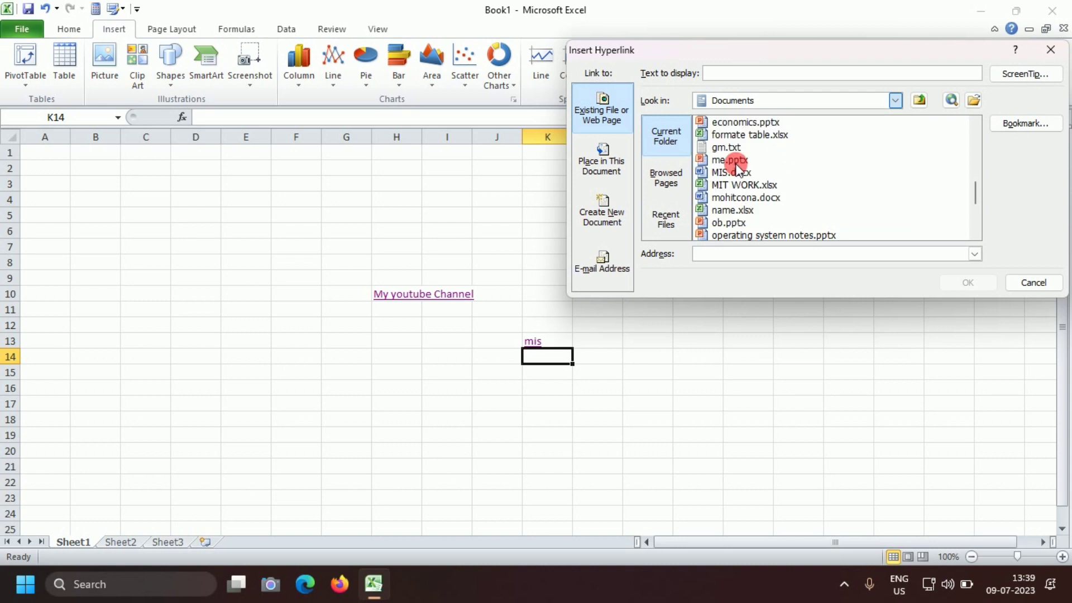
pyautogui.click(736, 162)
pyautogui.doubleClick(728, 134)
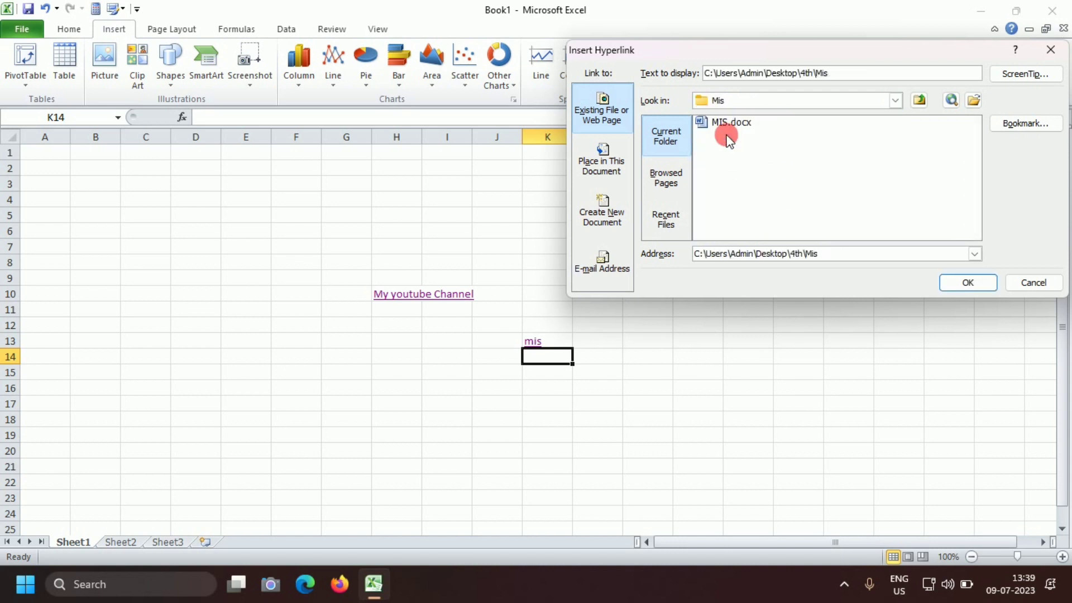
pyautogui.click(728, 123)
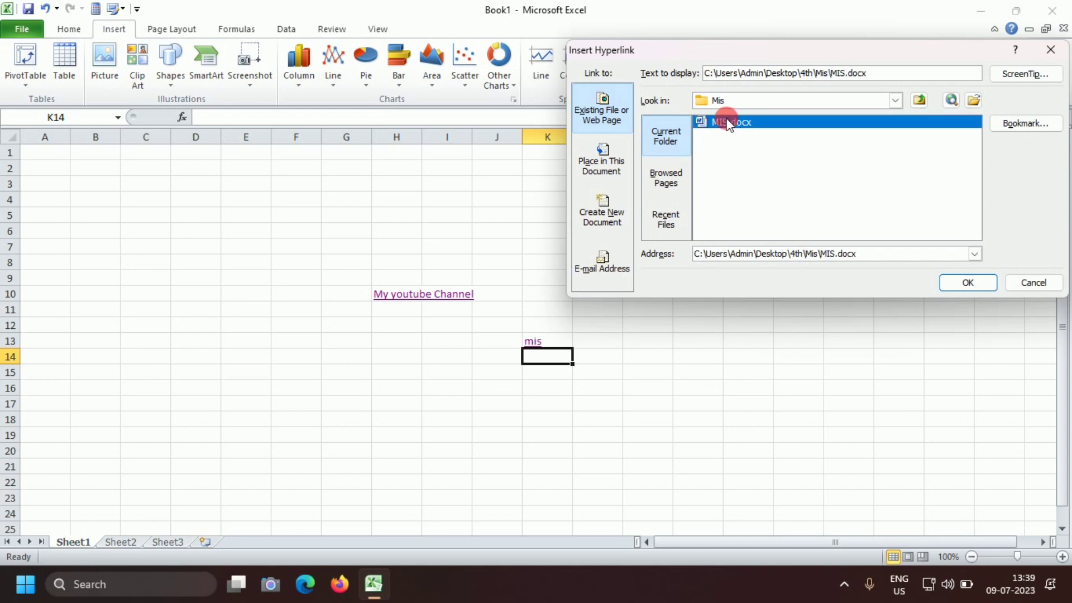
pyautogui.doubleClick(728, 123)
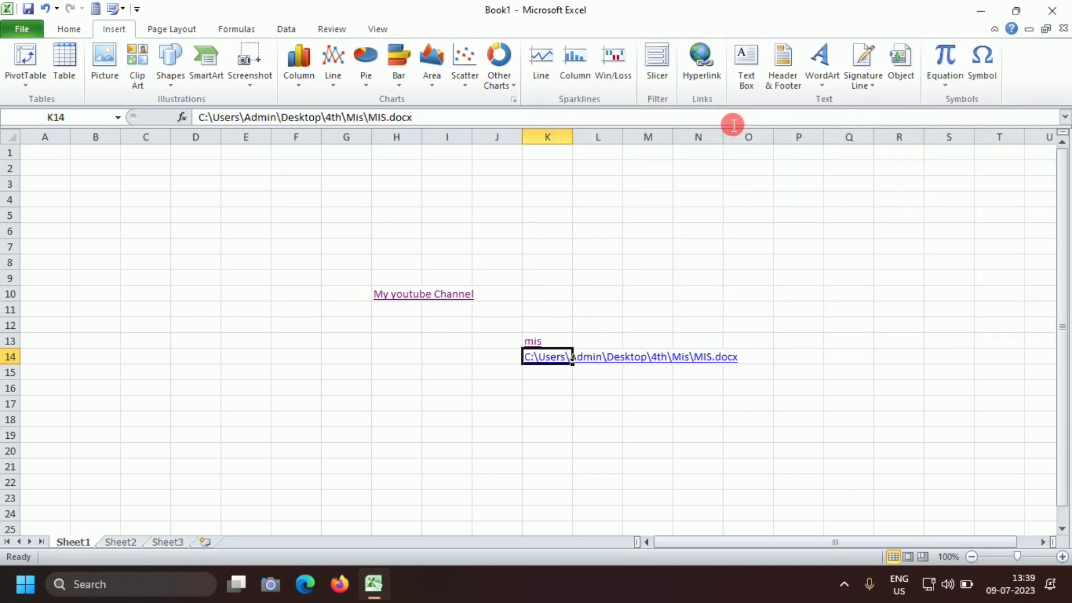
pyautogui.click(568, 402)
pyautogui.click(564, 360)
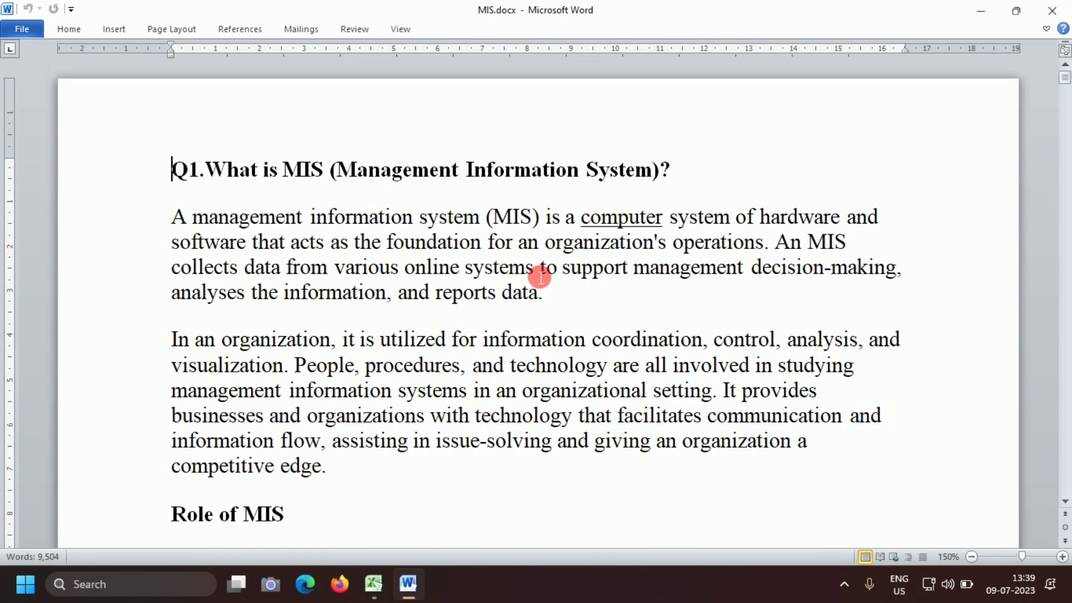
pyautogui.click(1055, 5)
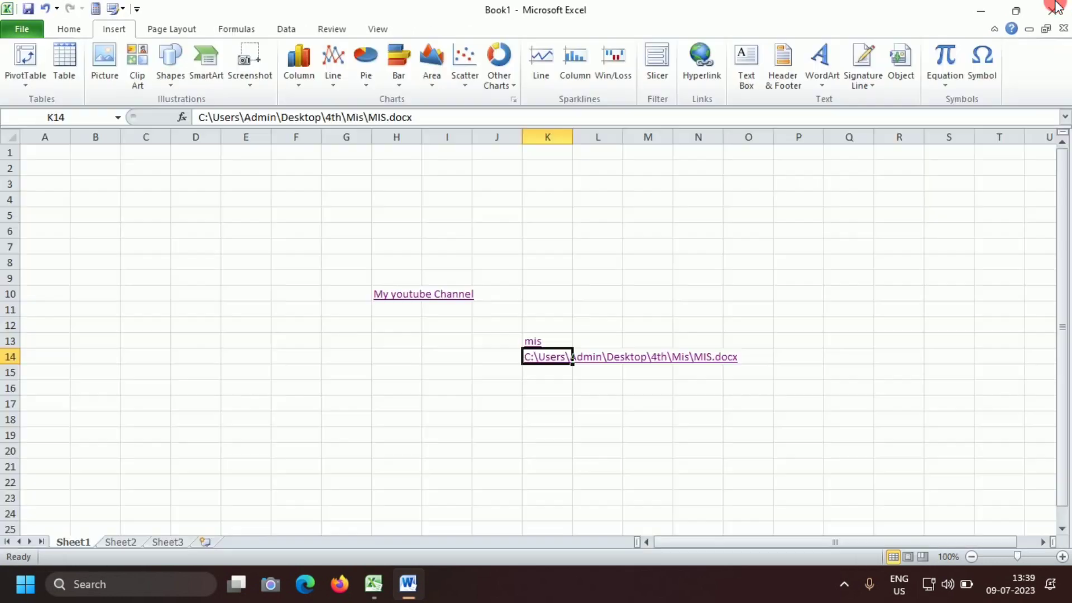
pyautogui.click(701, 76)
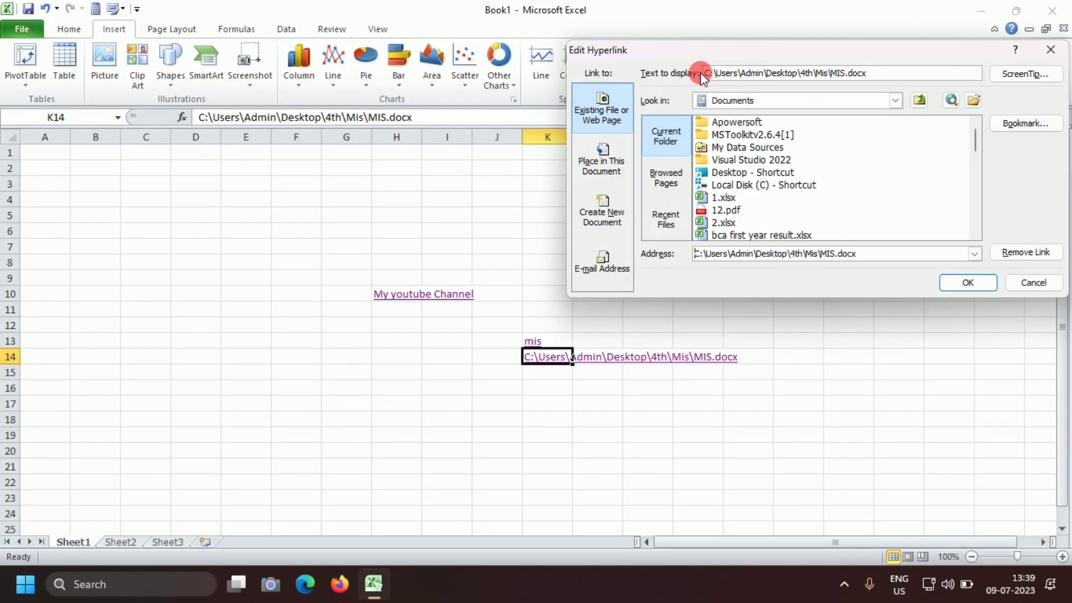
pyautogui.click(972, 101)
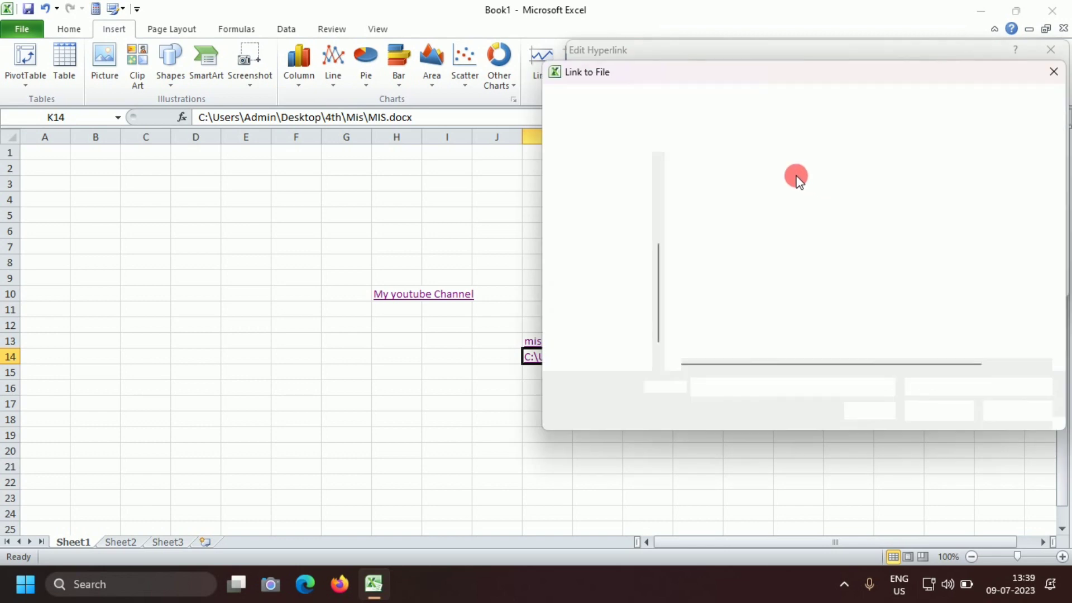
pyautogui.moveTo(603, 251)
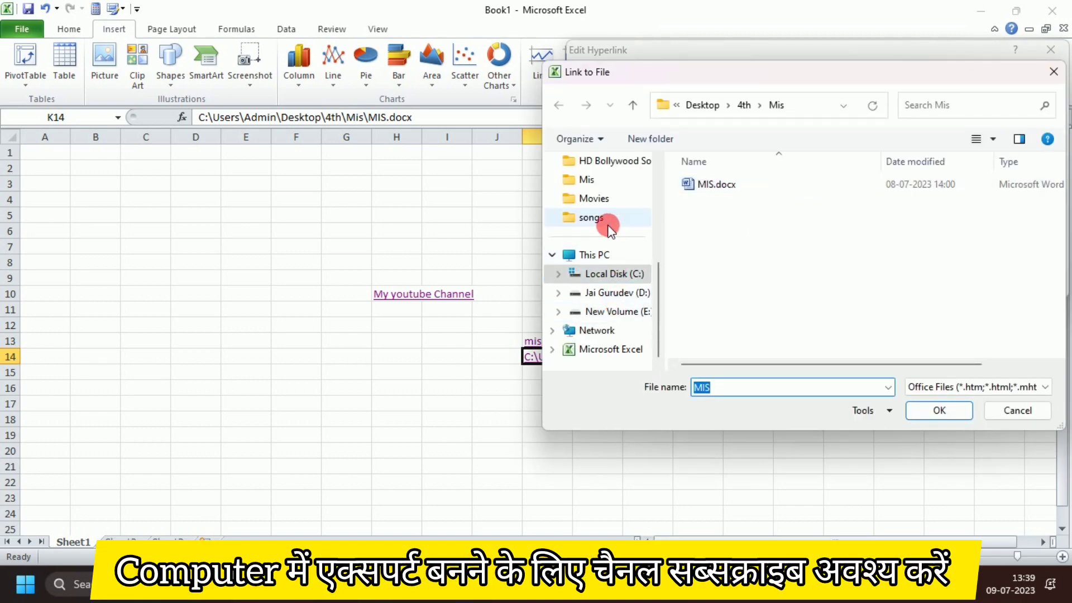
pyautogui.click(619, 163)
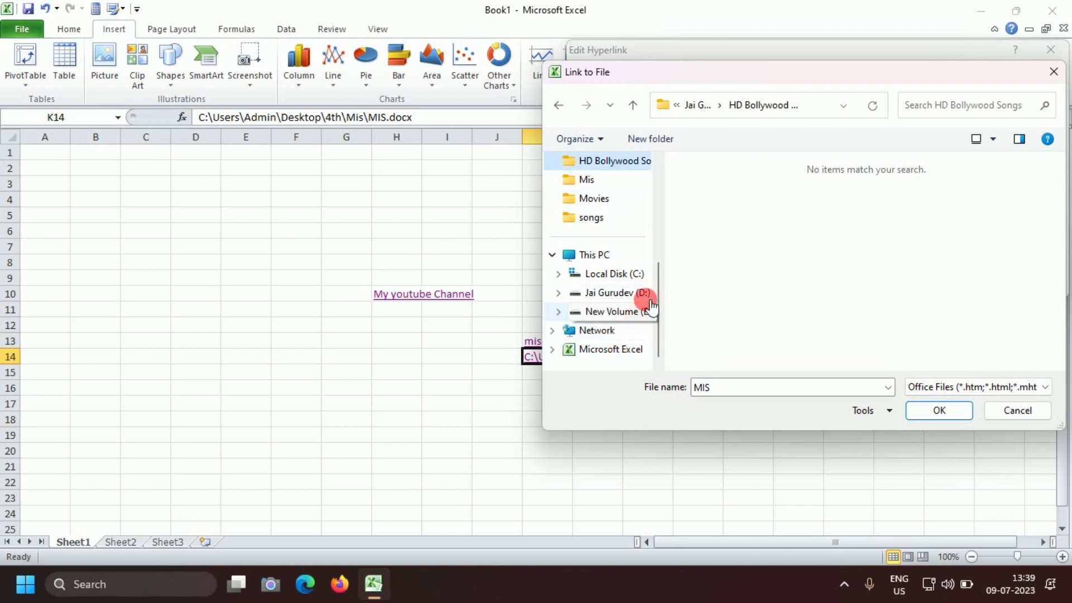
pyautogui.click(658, 229)
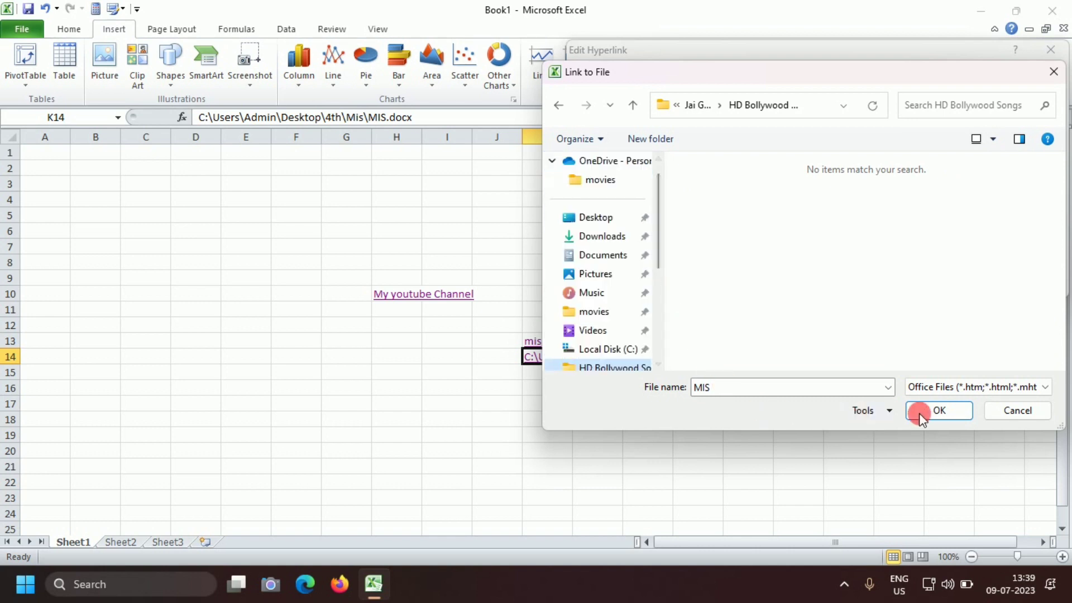
pyautogui.click(944, 410)
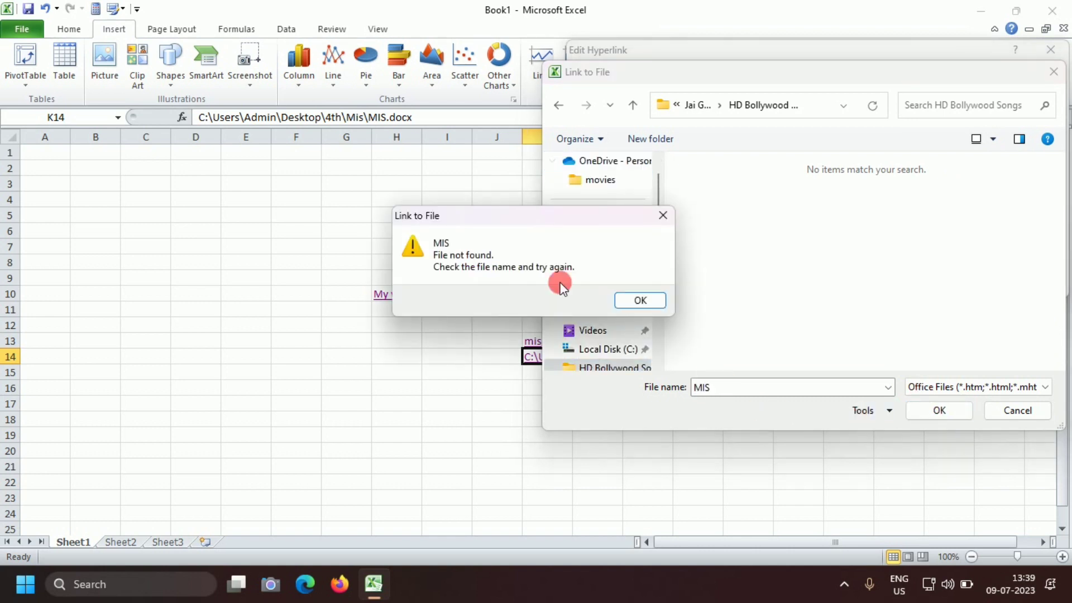
pyautogui.click(642, 298)
pyautogui.click(1053, 71)
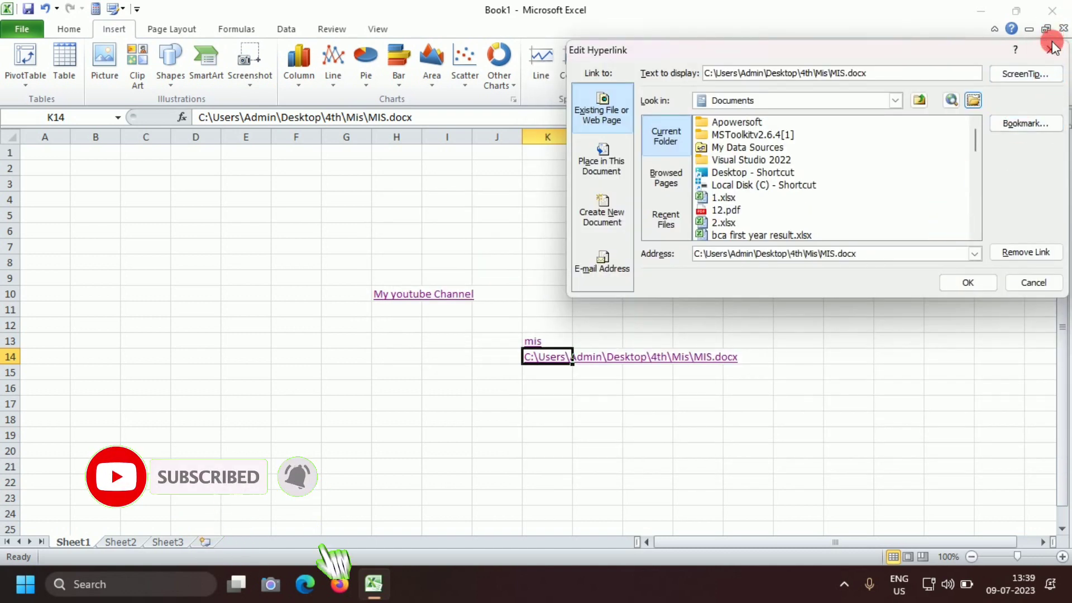
pyautogui.click(1051, 49)
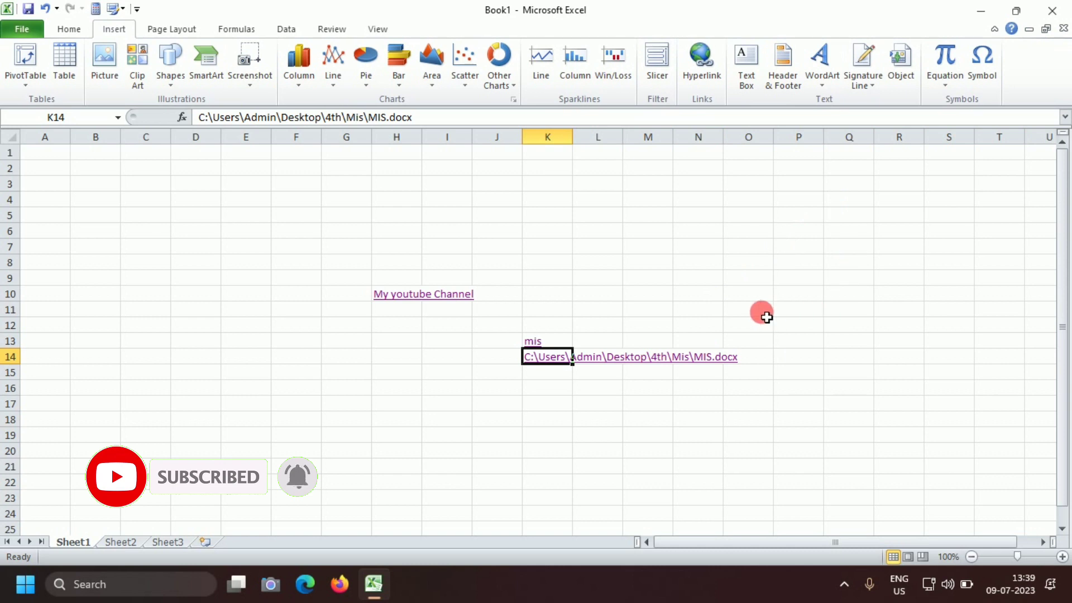